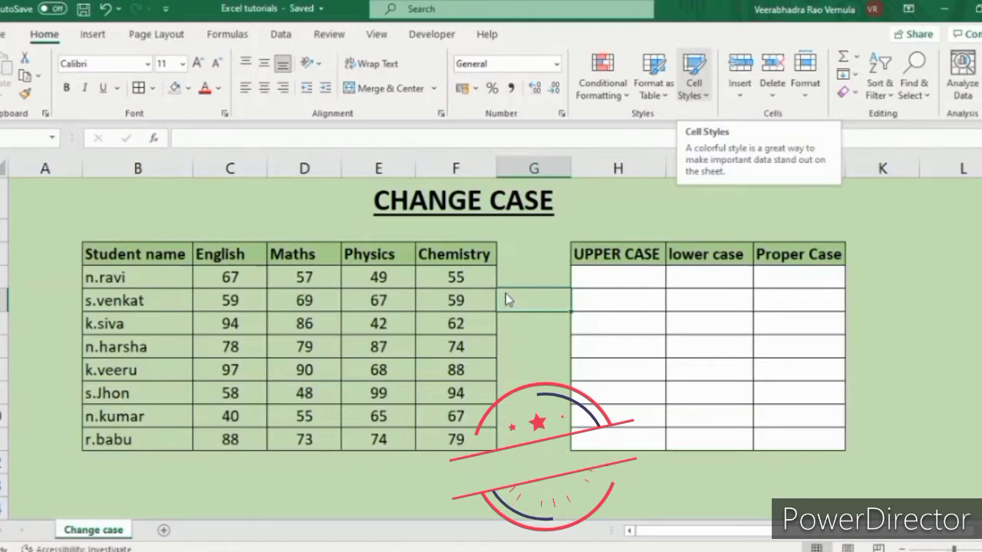
Look over the entries in the Student name column of the marks table
{"action": "key", "text": "Left"}
{"action": "key", "text": "Left"}
{"action": "key", "text": "Left"}
{"action": "key", "text": "Left"}
{"action": "key", "text": "Left"}
{"action": "key", "text": "Up"}
{"action": "key", "text": "Down"}
{"action": "key", "text": "Right"}
{"action": "key", "text": "Left"}
{"action": "key", "text": "Up"}
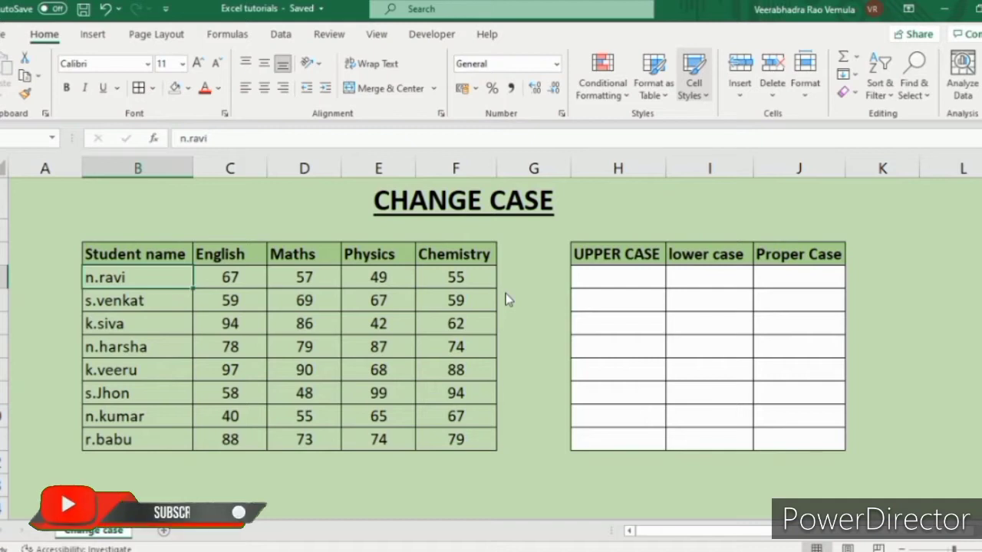
{"action": "key", "text": "Down"}
{"action": "key", "text": "Down"}
{"action": "key", "text": "Up"}
{"action": "key", "text": "Up"}
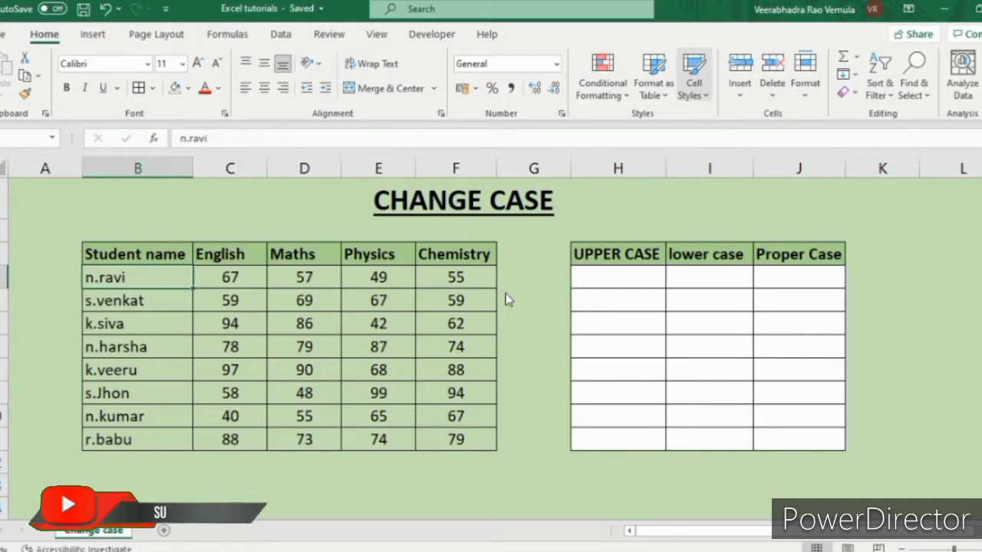
Enter the formula =UPPER(B4) in cell H4 to convert the first student name to upper case
{"action": "key", "text": "Right"}
{"action": "key", "text": "Right"}
{"action": "key", "text": "Right"}
{"action": "key", "text": "Right"}
{"action": "key", "text": "Right"}
{"action": "key", "text": "Right"}
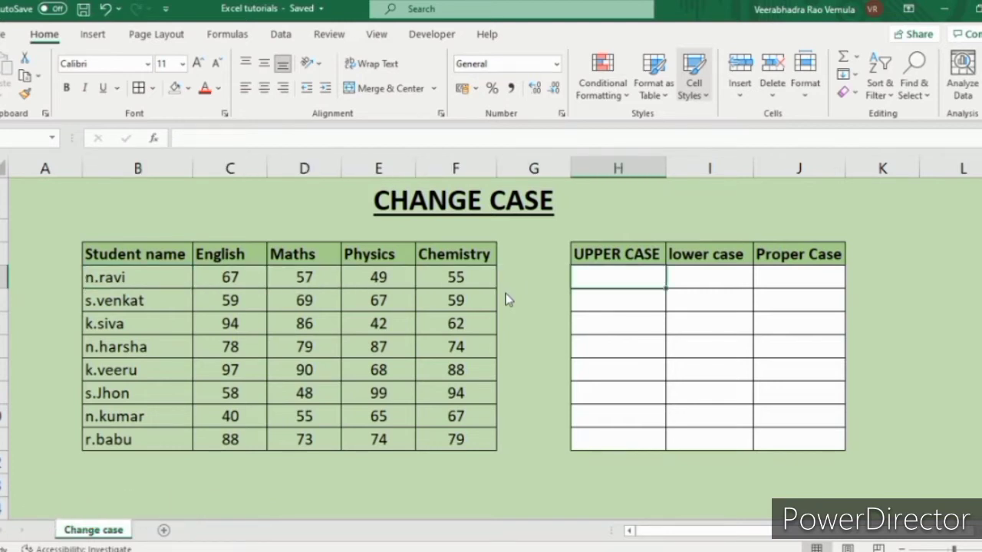
{"action": "type", "text": "="}
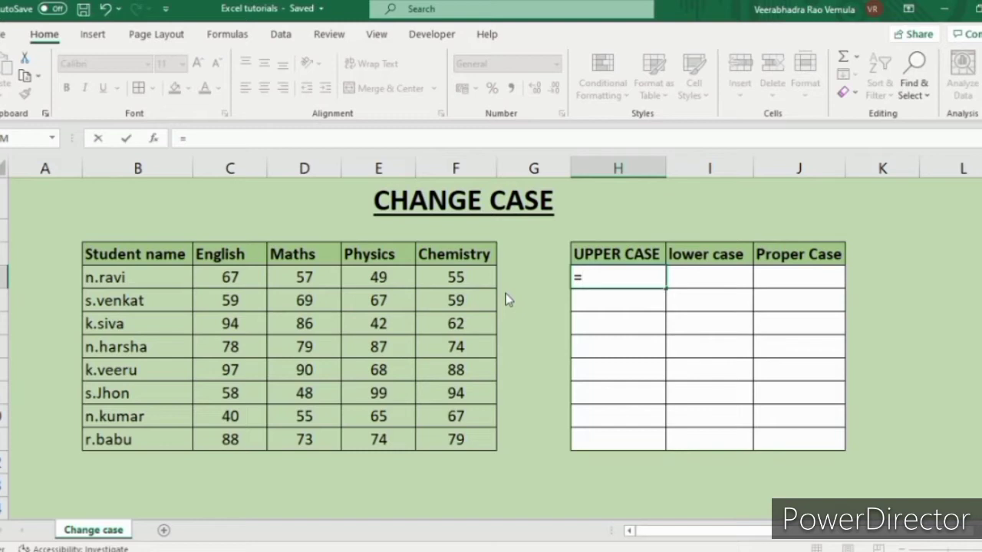
{"action": "type", "text": "upp"}
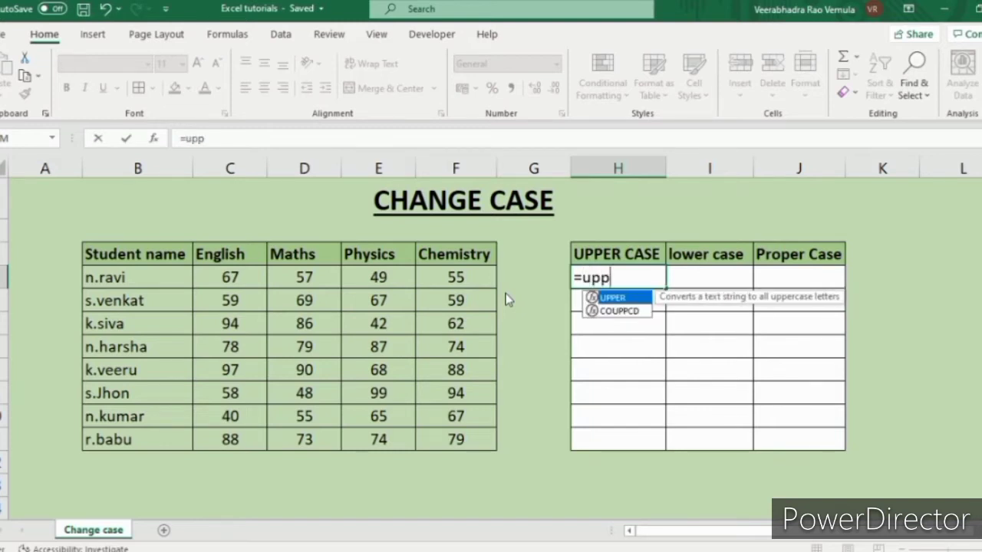
{"action": "key", "text": "Tab"}
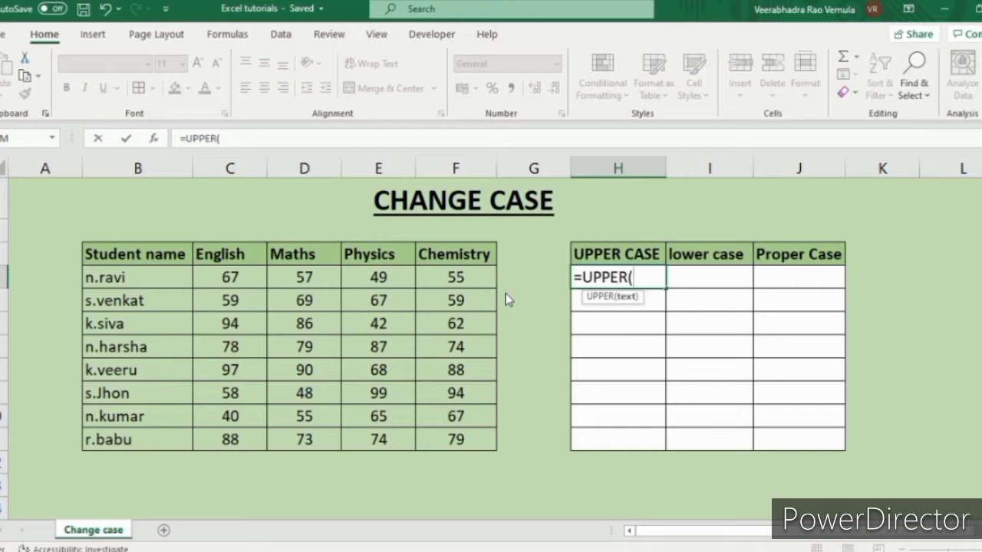
{"action": "key", "text": "ctrl+Left"}
{"action": "key", "text": "ctrl+Left"}
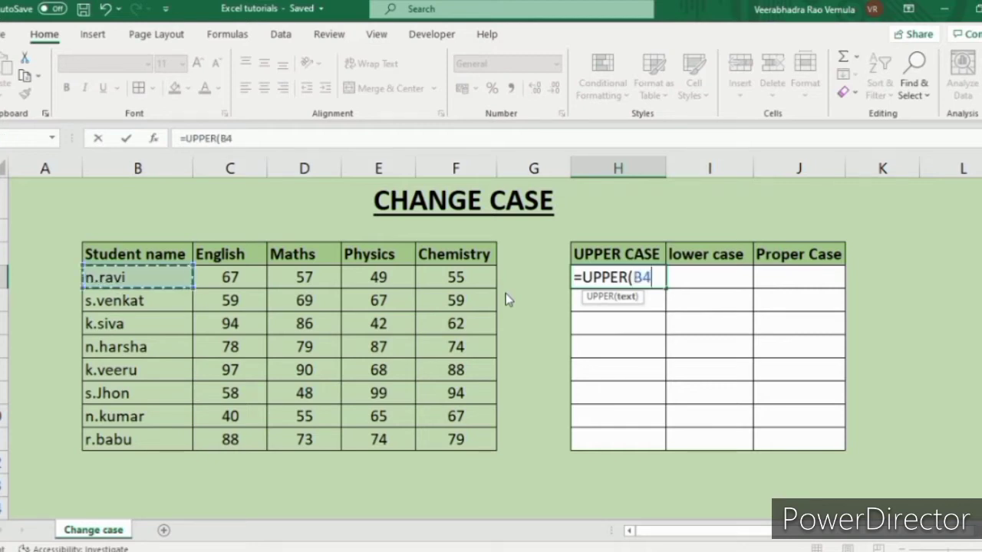
{"action": "type", "text": ")"}
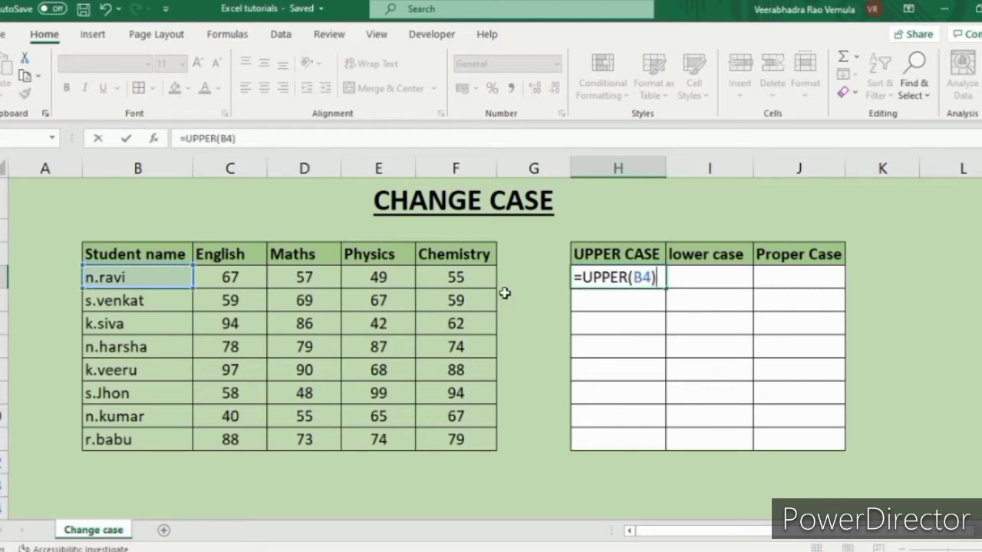
{"action": "key", "text": "ctrl+Return"}
{"action": "key", "text": "Return"}
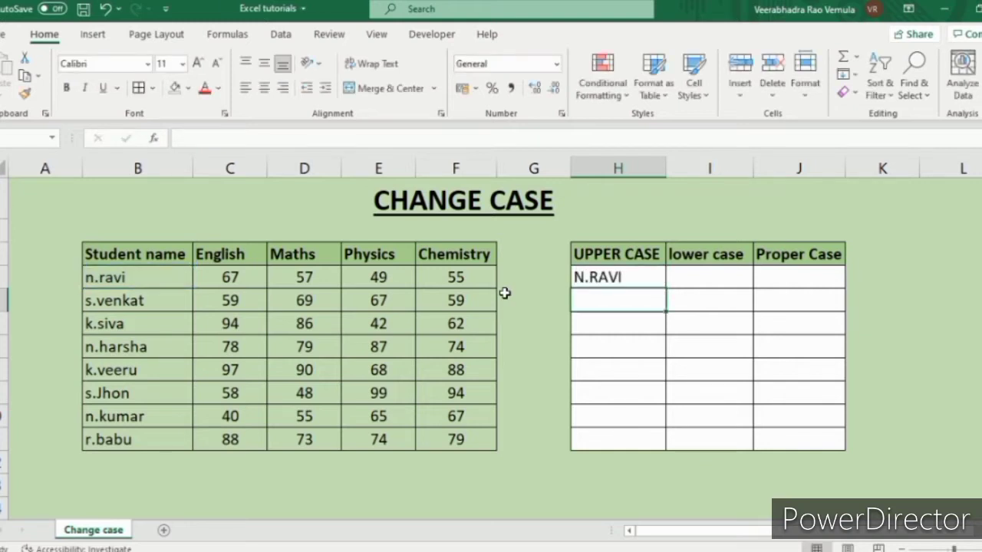
Fill the UPPER formula from H4 down to H11 for all students and check the first cell's formula
{"action": "key", "text": "Up"}
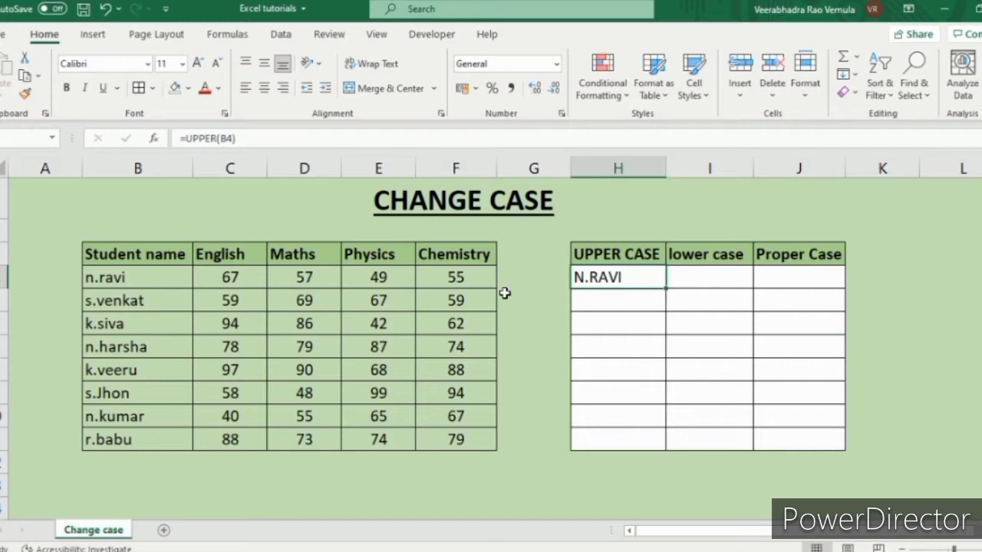
{"action": "key", "text": "shift+Down"}
{"action": "key", "text": "shift+Down"}
{"action": "key", "text": "shift+Down"}
{"action": "key", "text": "shift+Down"}
{"action": "key", "text": "shift+Down"}
{"action": "key", "text": "shift+Down"}
{"action": "key", "text": "shift+Down"}
{"action": "key", "text": "ctrl+d"}
{"action": "key", "text": "Down"}
{"action": "key", "text": "Down"}
{"action": "key", "text": "Up"}
{"action": "key", "text": "Up"}
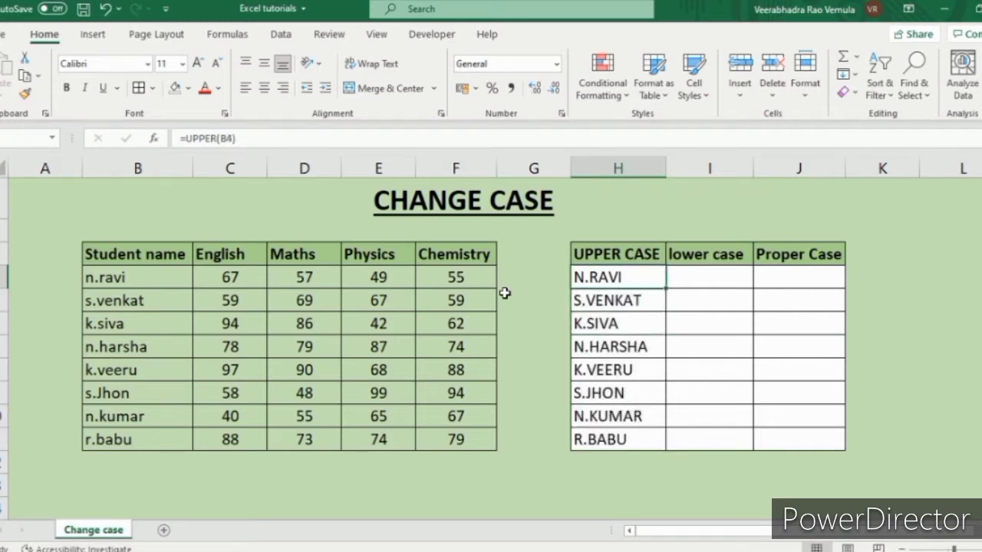
{"action": "key", "text": "F2"}
{"action": "key", "text": "Escape"}
Enter the formula =LOWER(H4) in cell I4 to convert the first upper-case name to lower case
{"action": "key", "text": "Right"}
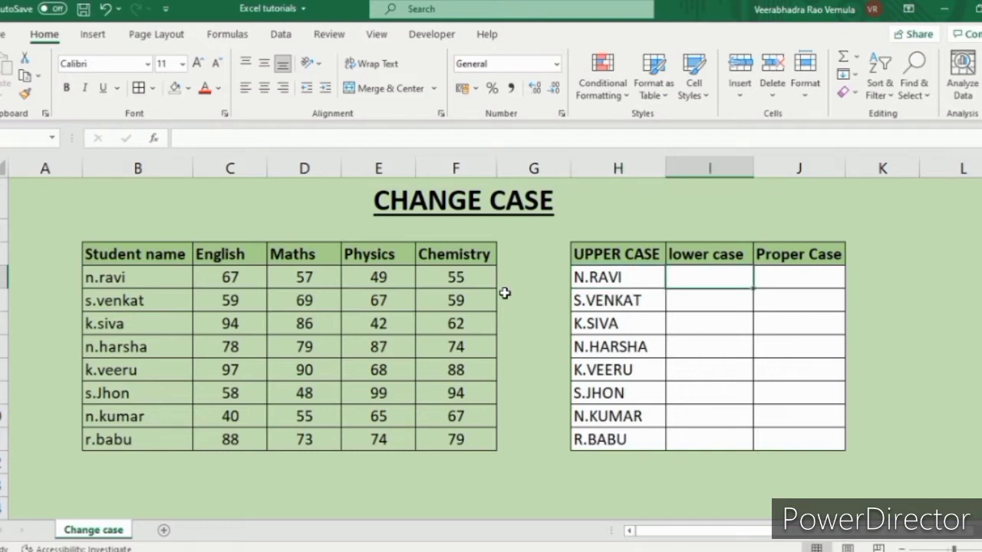
{"action": "type", "text": "="}
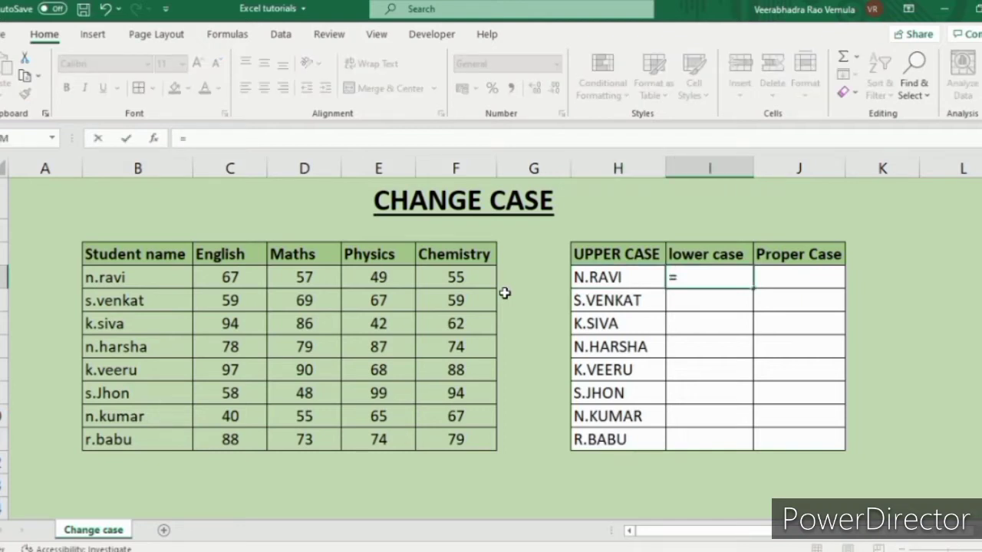
{"action": "type", "text": "lowe"}
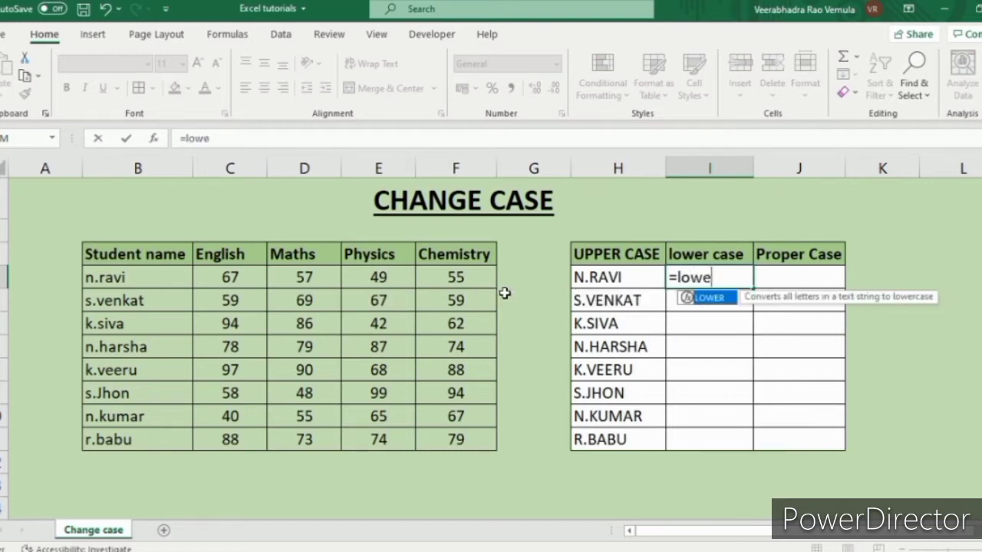
{"action": "key", "text": "Escape"}
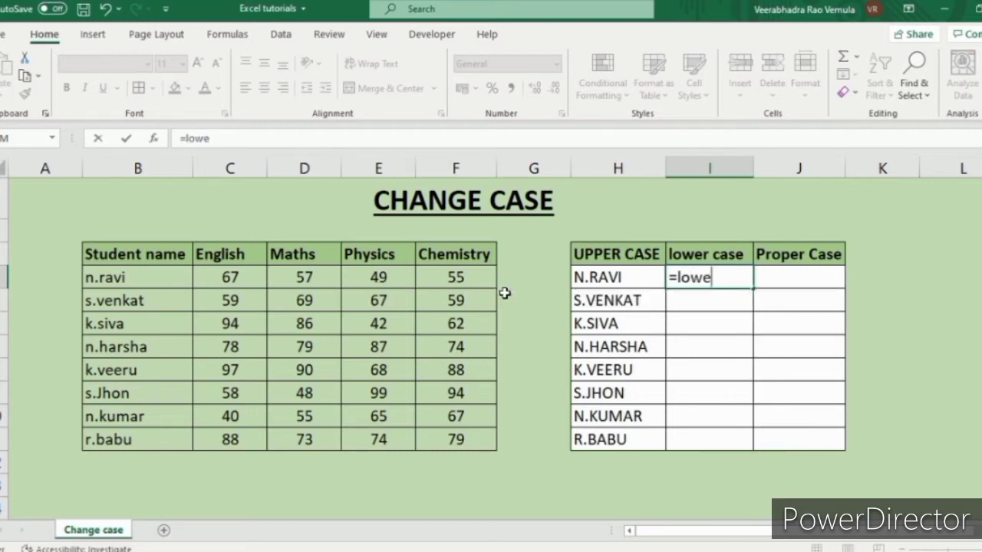
{"action": "type", "text": "R"}
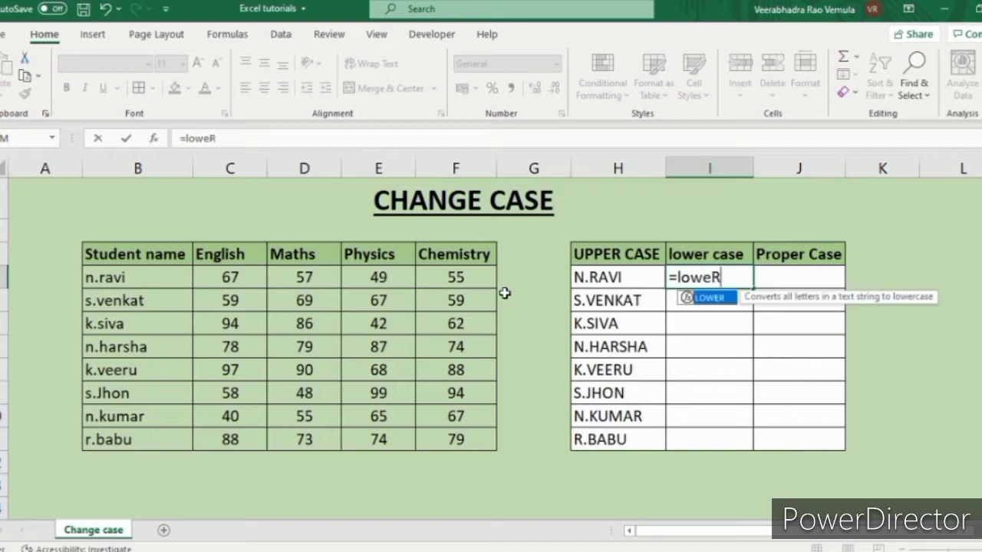
{"action": "key", "text": "Escape"}
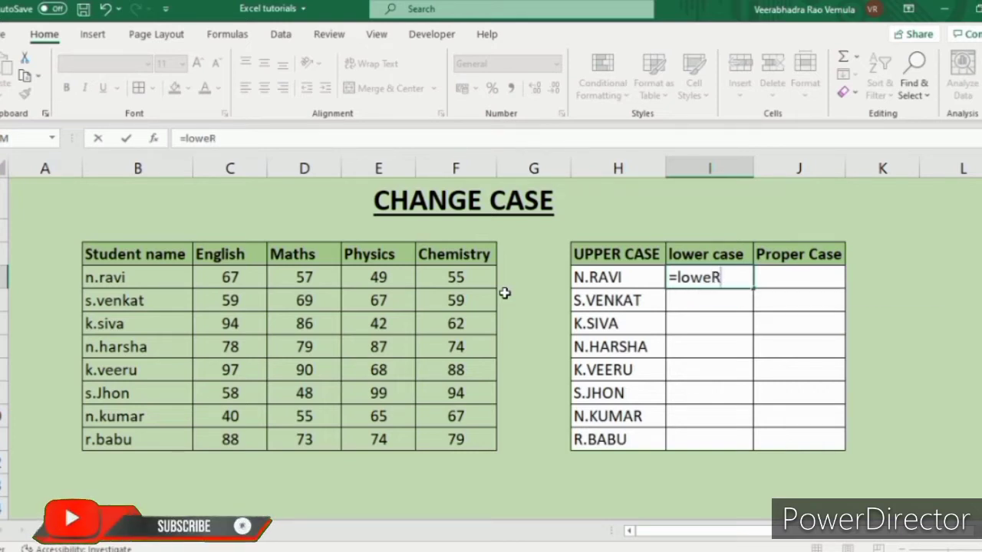
{"action": "key", "text": "BackSpace"}
{"action": "type", "text": "r"}
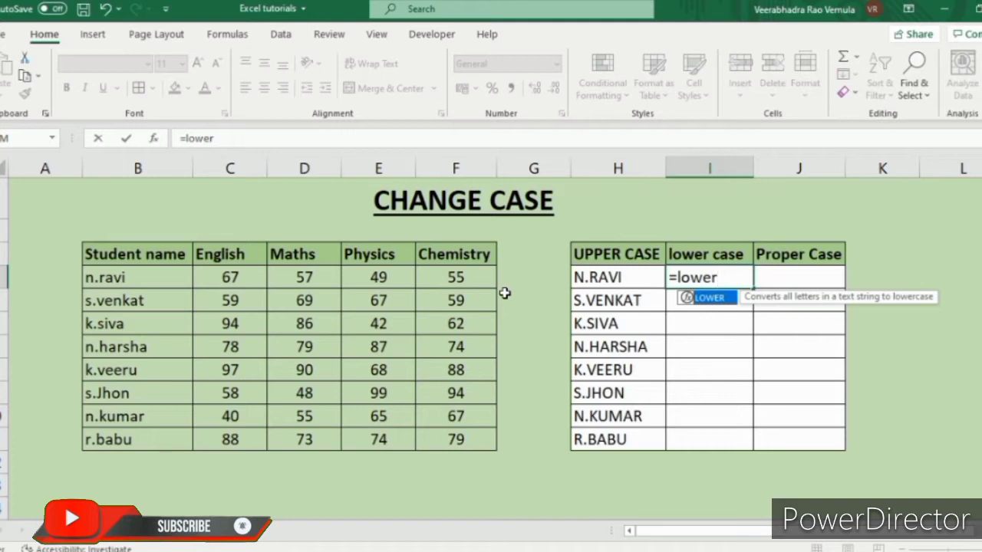
{"action": "type", "text": "("}
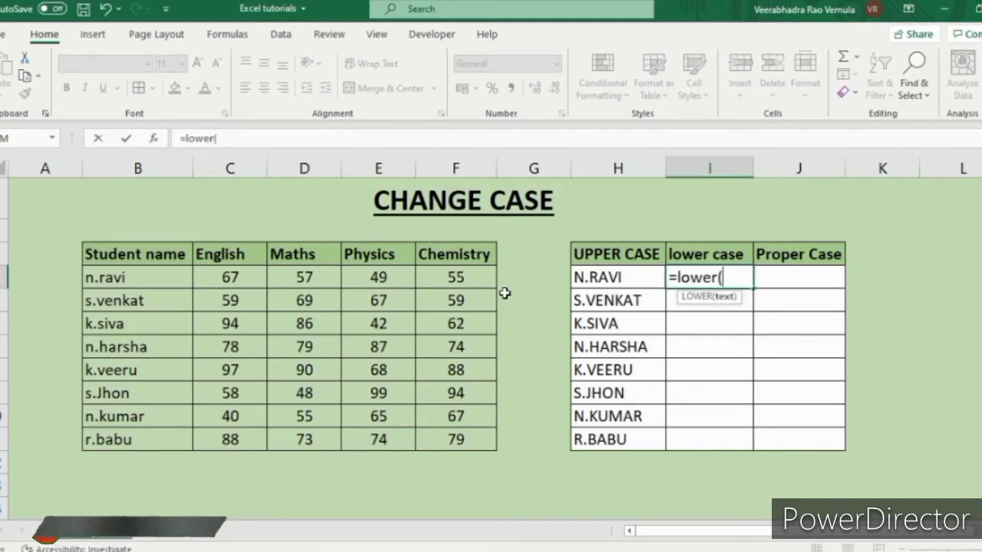
{"action": "key", "text": "Left"}
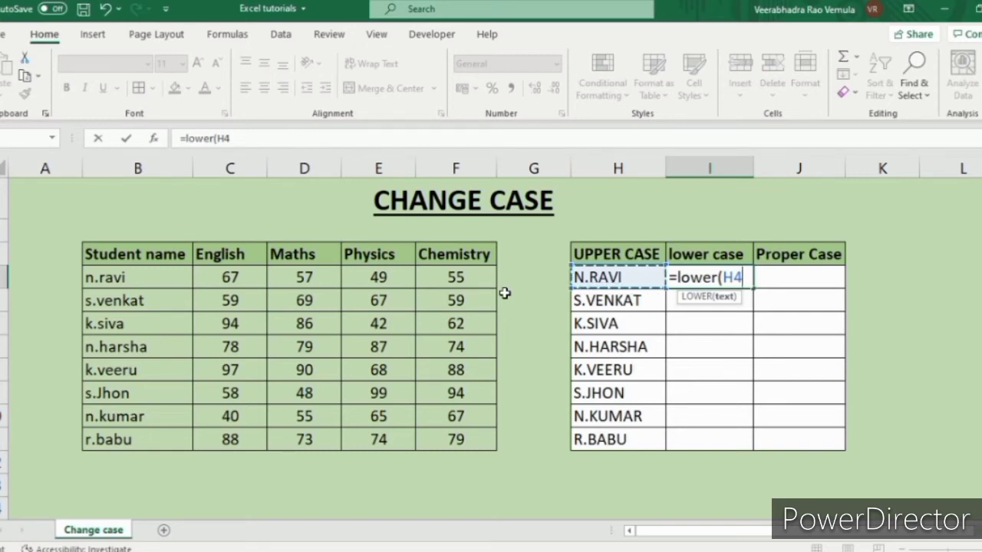
{"action": "key", "text": "ctrl+Return"}
Fill the LOWER formula from I4 down to I11 in the lower case column
{"action": "key", "text": "shift+Down"}
{"action": "key", "text": "shift+Down"}
{"action": "key", "text": "shift+Down"}
{"action": "key", "text": "shift+Down"}
{"action": "key", "text": "shift+Down"}
{"action": "key", "text": "shift+Down"}
{"action": "key", "text": "shift+Down"}
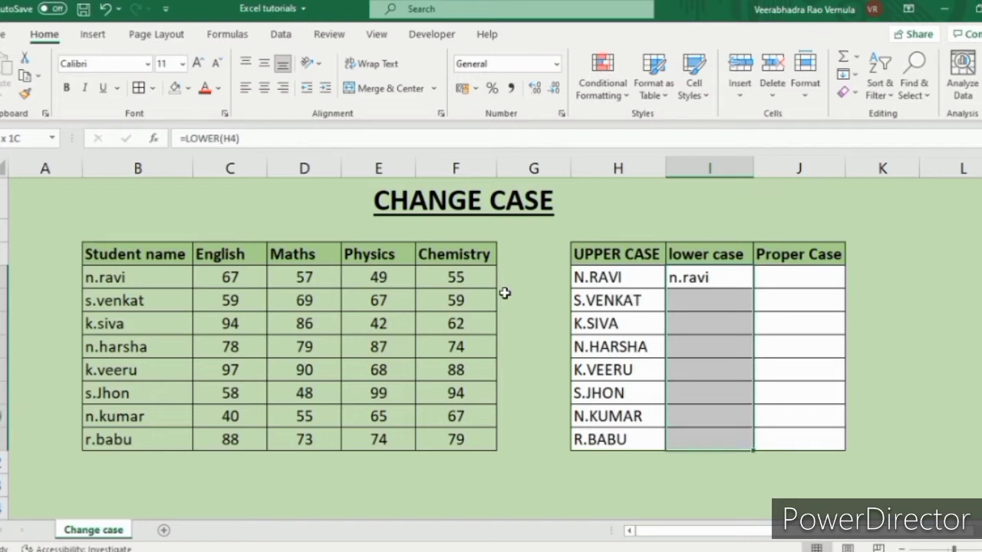
{"action": "key", "text": "ctrl+d"}
{"action": "key", "text": "Up"}
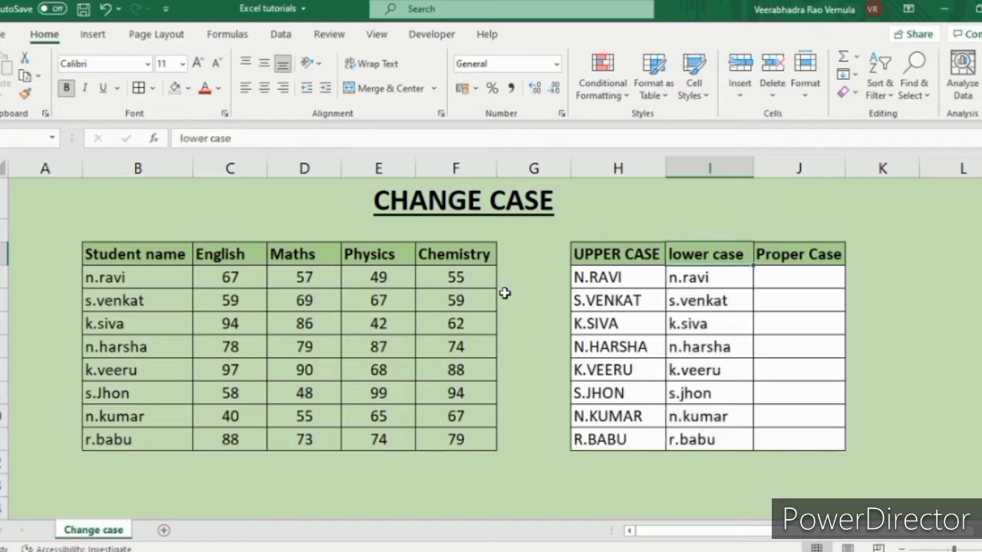
Enter the formula =PROPER(B4) in cell J4 to convert the first student name to proper case
{"action": "key", "text": "Down"}
{"action": "key", "text": "Right"}
{"action": "type", "text": "="}
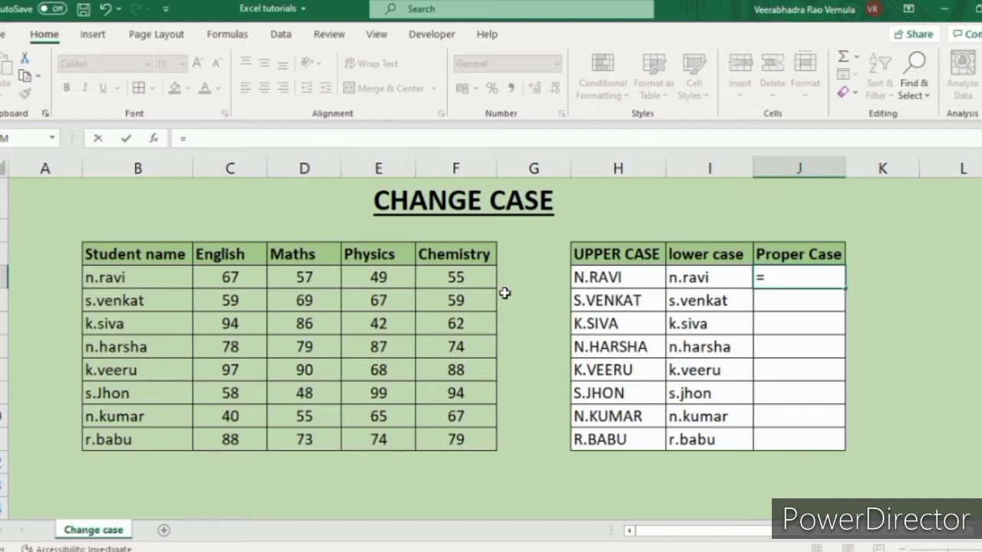
{"action": "type", "text": "prop"}
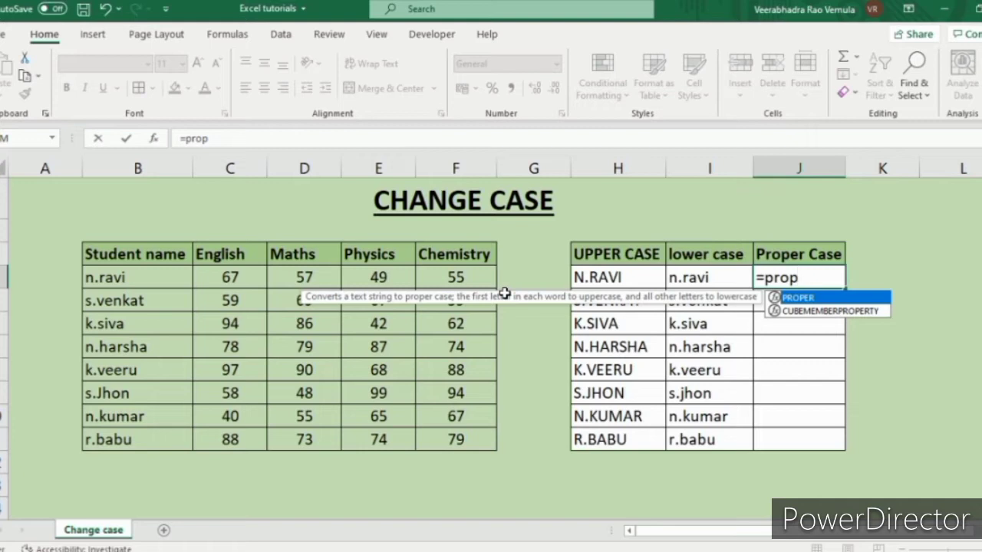
{"action": "key", "text": "Tab"}
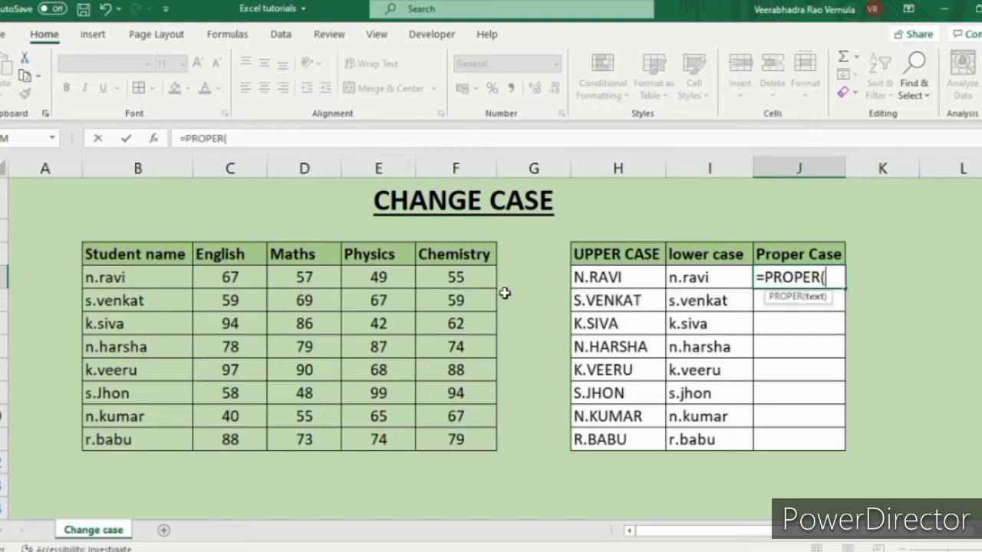
{"action": "key", "text": "ctrl+Left"}
{"action": "key", "text": "ctrl+Left"}
{"action": "key", "text": "ctrl+Left"}
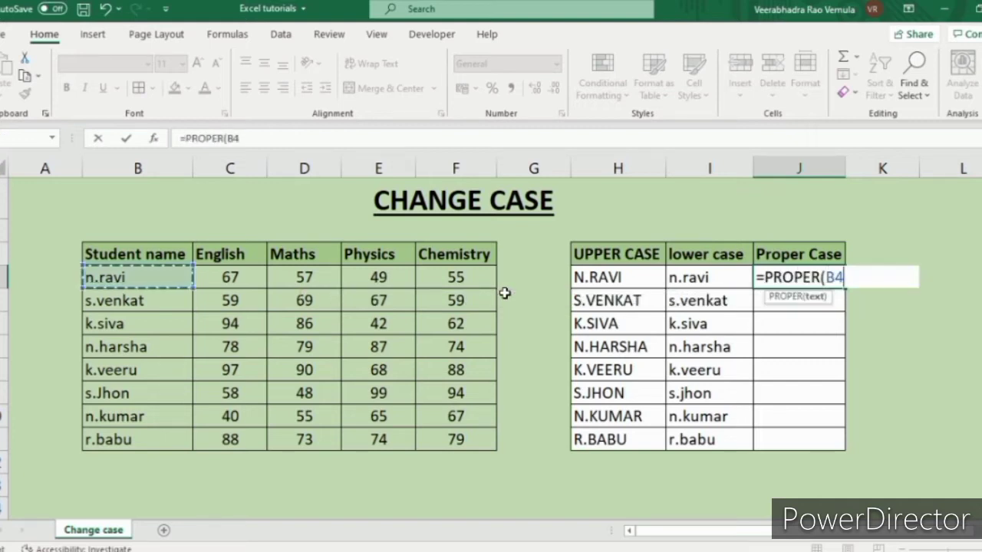
{"action": "type", "text": ")"}
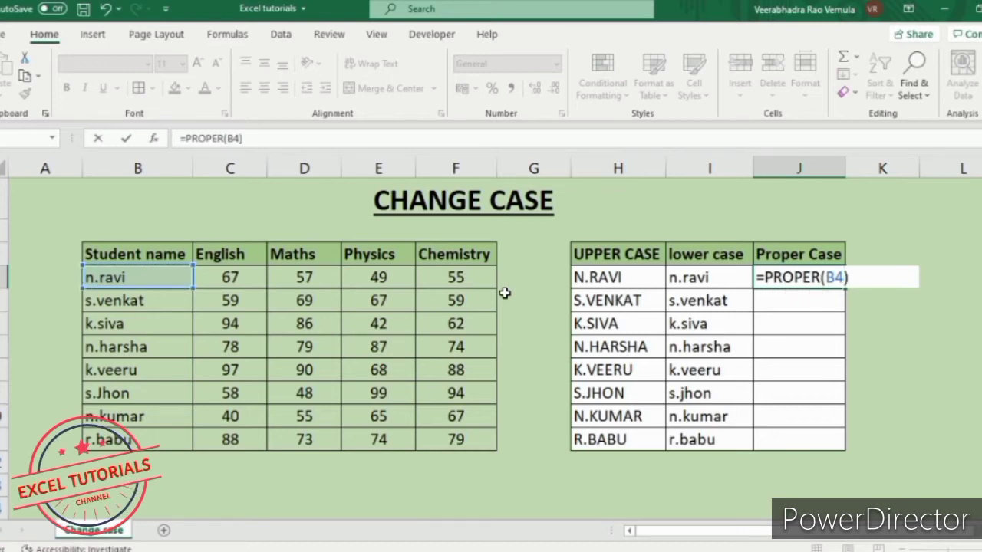
{"action": "key", "text": "Return"}
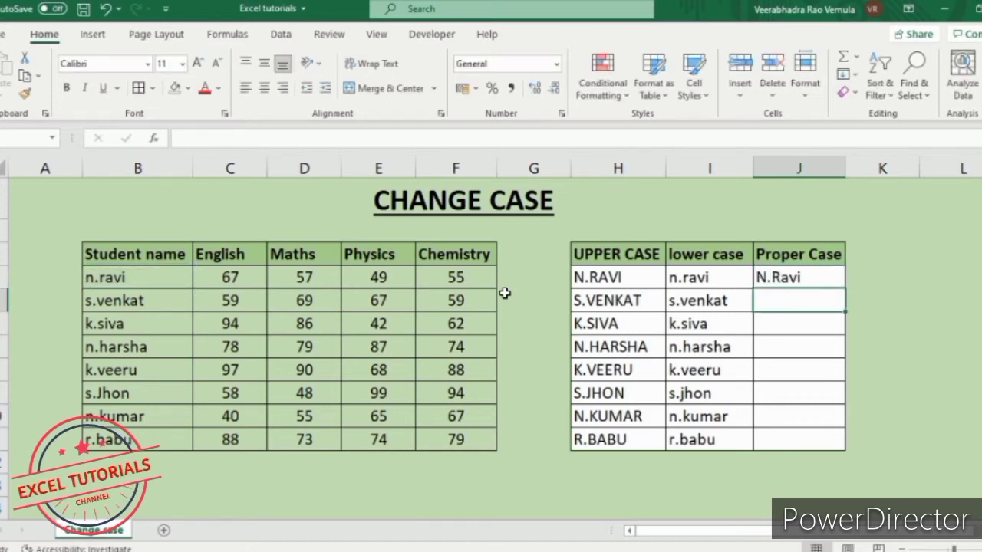
Fill the PROPER formula from J4 down to J11 and save the workbook
{"action": "key", "text": "Up"}
{"action": "key", "text": "shift+Down"}
{"action": "key", "text": "shift+Down"}
{"action": "key", "text": "shift+Down"}
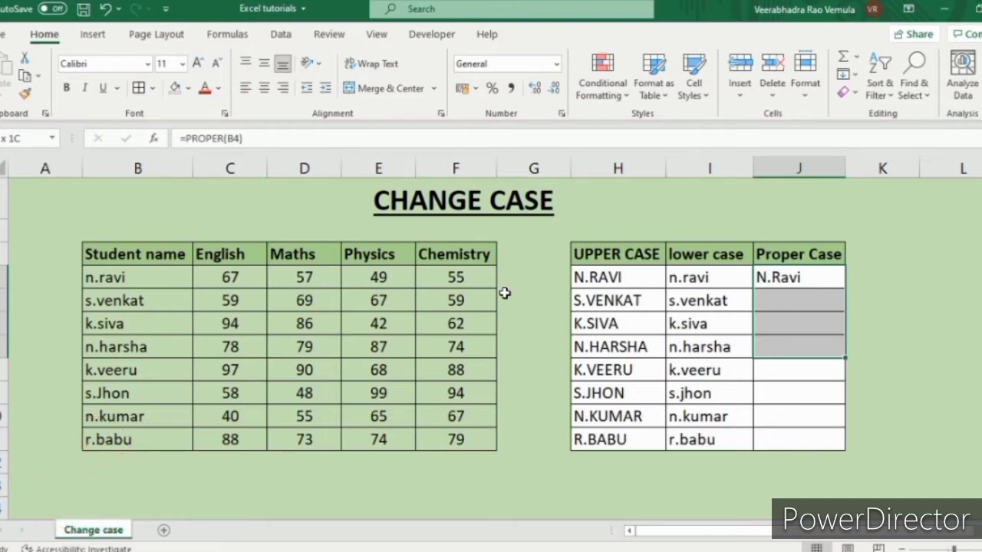
{"action": "key", "text": "shift+Down"}
{"action": "key", "text": "shift+Down"}
{"action": "key", "text": "shift+Down"}
{"action": "key", "text": "shift+Down"}
{"action": "key", "text": "ctrl+d"}
{"action": "key", "text": "Down"}
{"action": "key", "text": "Up"}
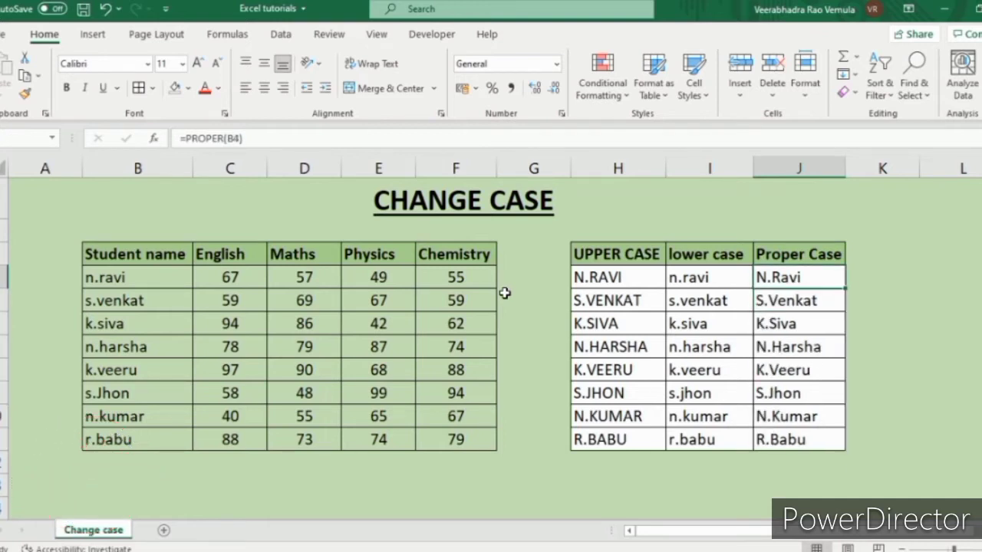
{"action": "key", "text": "ctrl+s"}
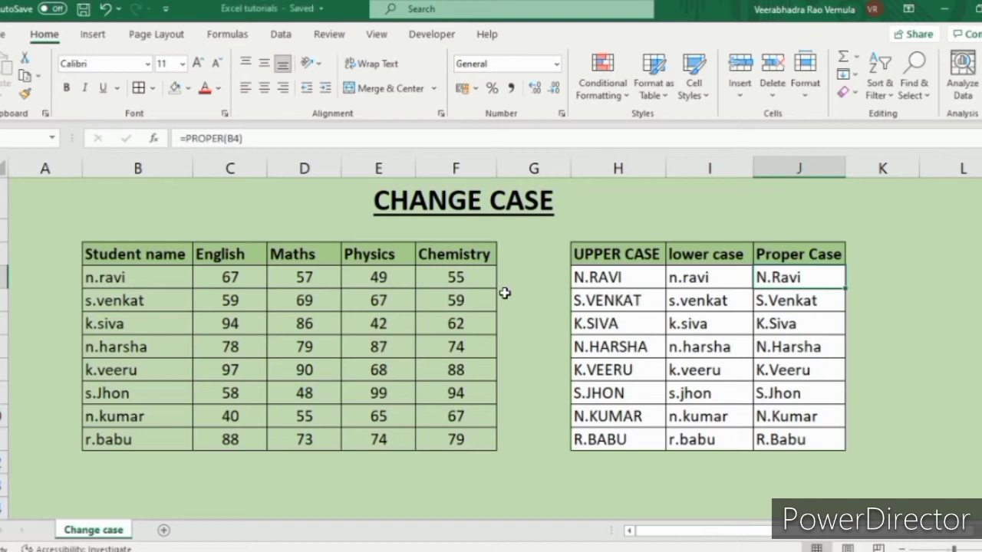
{"action": "key", "text": "Right"}
{"action": "key", "text": "Left"}
{"action": "key", "text": "Right"}
{"action": "key", "text": "Right"}
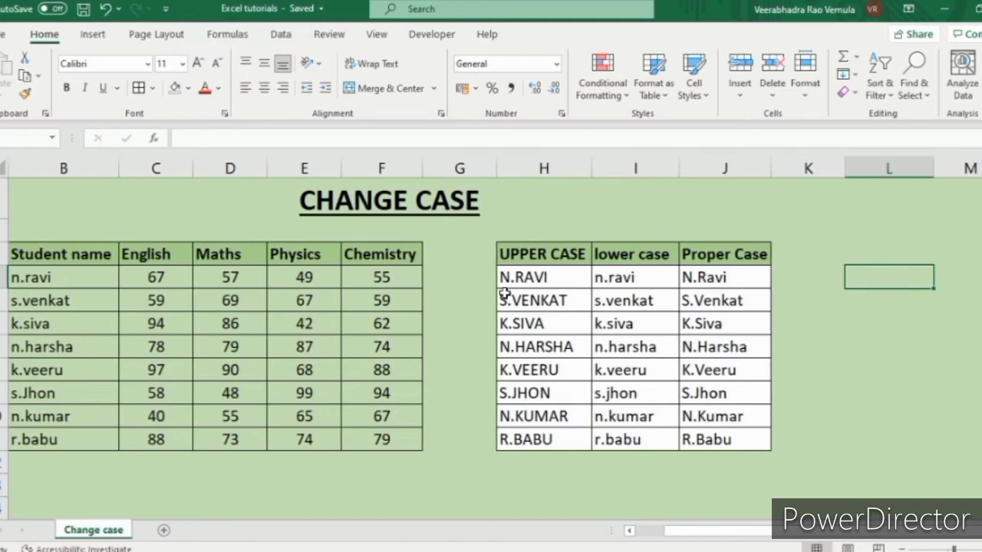
Copy the student names in B4:B11 and paste them into column K starting at K4, beside the Proper Case column
{"action": "key", "text": "Left"}
{"action": "key", "text": "Left"}
{"action": "key", "text": "Left"}
{"action": "key", "text": "Left"}
{"action": "key", "text": "Left"}
{"action": "key", "text": "Left"}
{"action": "key", "text": "Left"}
{"action": "key", "text": "Left"}
{"action": "key", "text": "Left"}
{"action": "key", "text": "Left"}
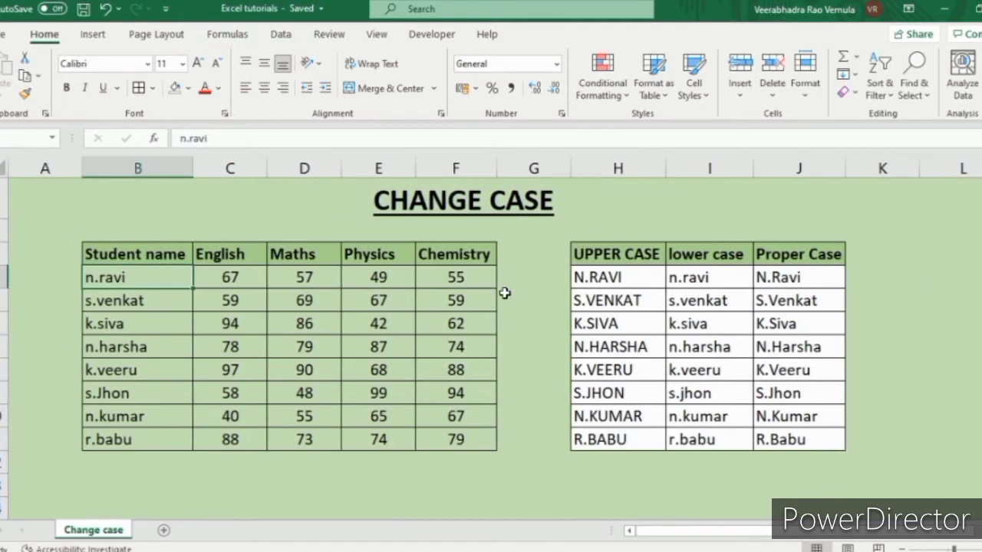
{"action": "key", "text": "ctrl+shift+Down"}
{"action": "key", "text": "ctrl+c"}
{"action": "key", "text": "Right"}
{"action": "key", "text": "Right"}
{"action": "key", "text": "Right"}
{"action": "key", "text": "Right"}
{"action": "key", "text": "Right"}
{"action": "key", "text": "Right"}
{"action": "key", "text": "Right"}
{"action": "key", "text": "Right"}
{"action": "key", "text": "Right"}
{"action": "key", "text": "Right"}
{"action": "key", "text": "Right"}
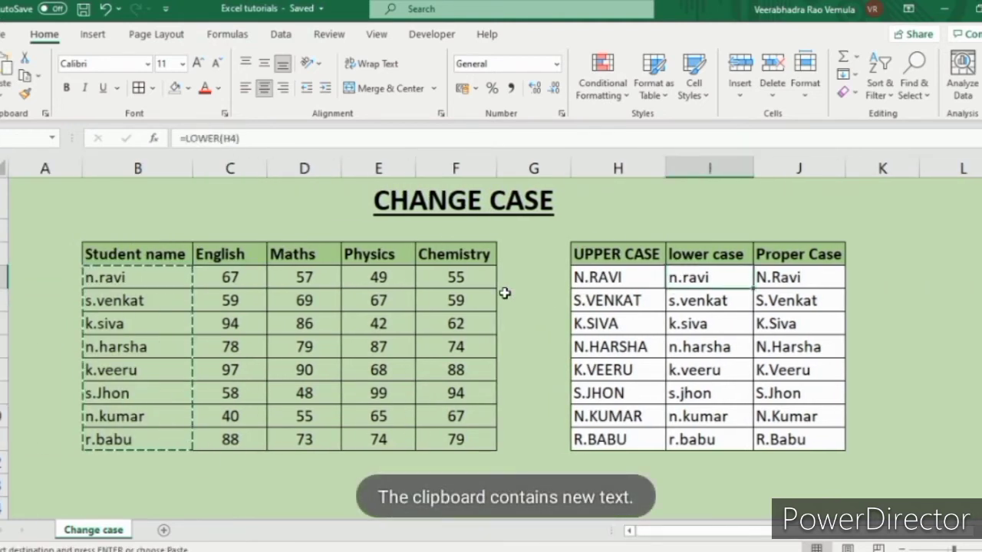
{"action": "key", "text": "Left"}
{"action": "key", "text": "Left"}
{"action": "key", "text": "ctrl+v"}
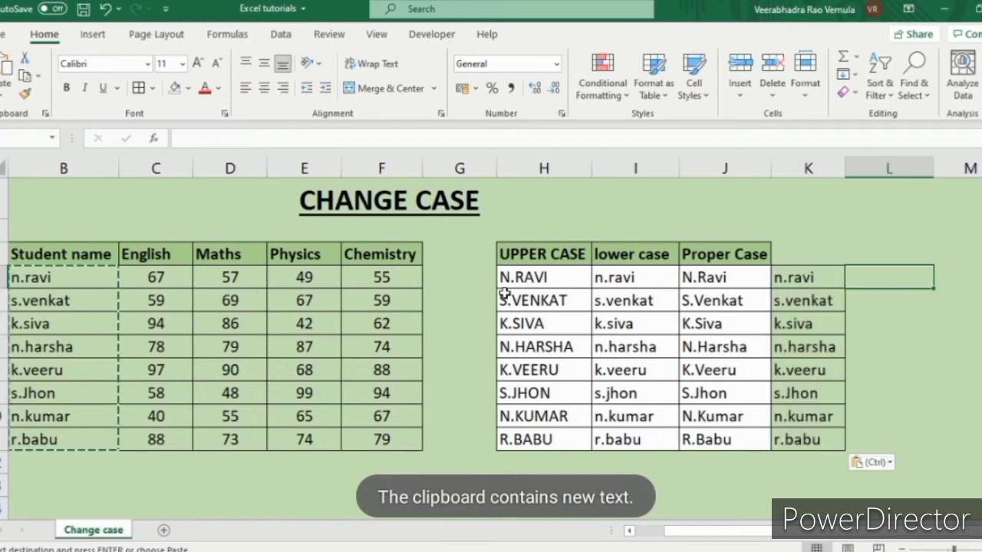
Enter the first student's name in upper case in cell L4, beside the copied names in column K
{"action": "key", "text": "Right"}
{"action": "key", "text": "Right"}
{"action": "key", "text": "Left"}
{"action": "key", "text": "Left"}
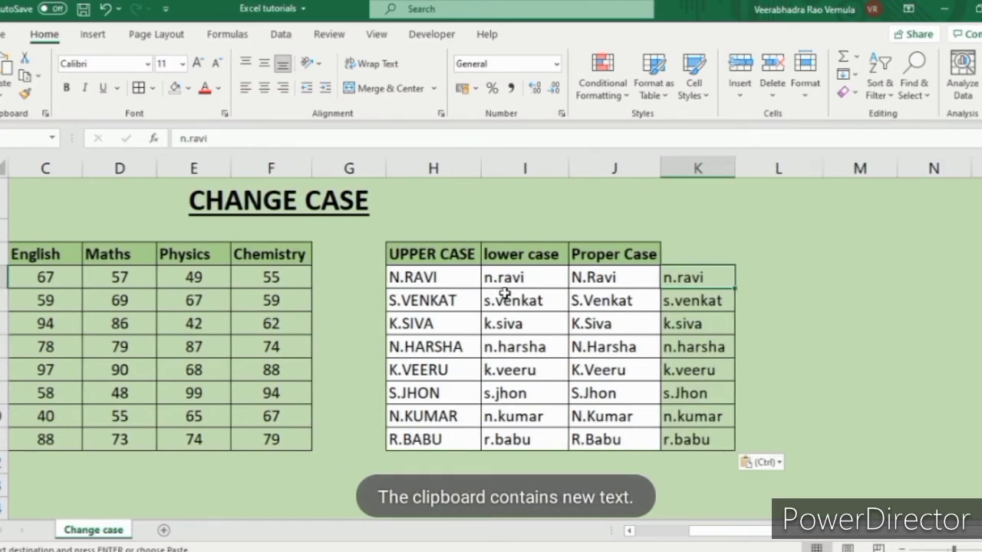
{"action": "key", "text": "Right"}
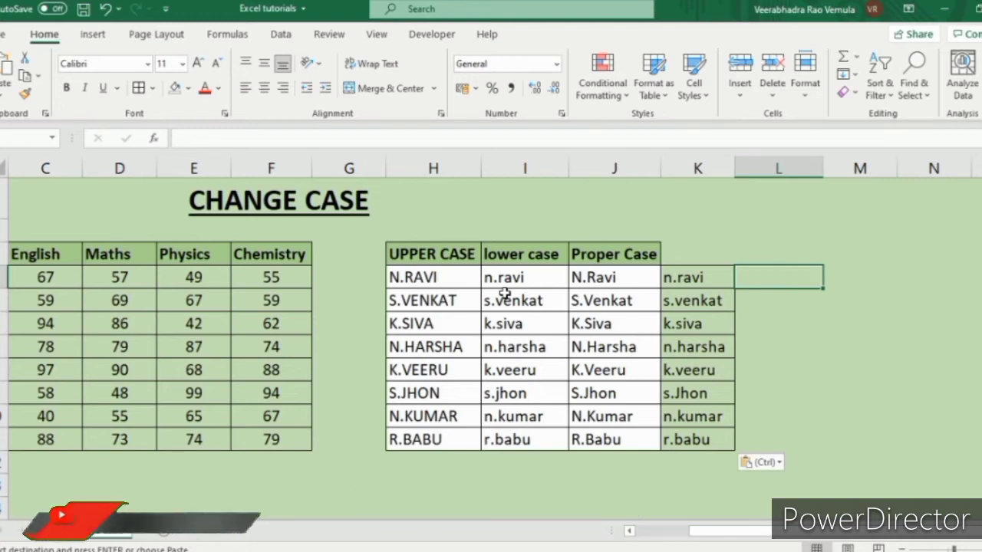
{"action": "type", "text": "N"}
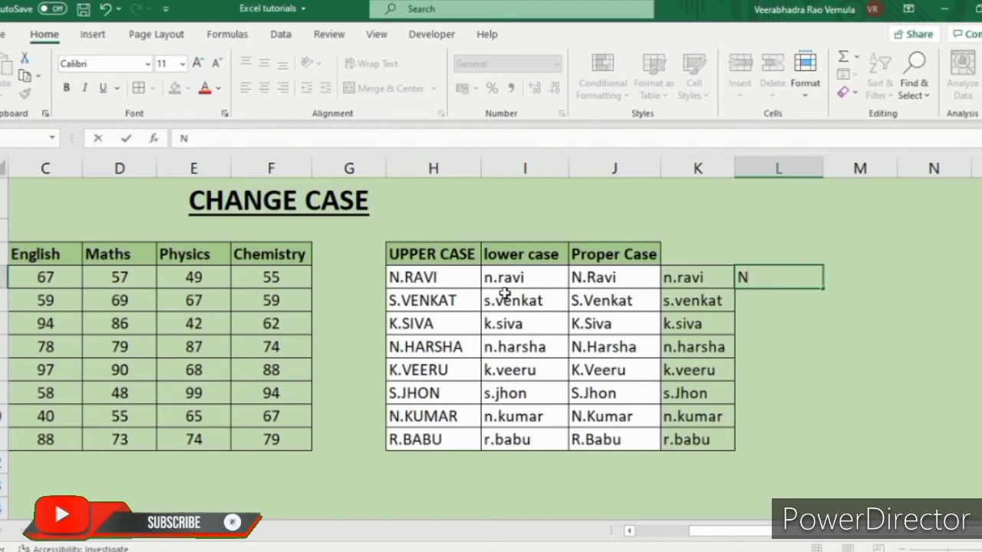
{"action": "type", "text": ".RAVI"}
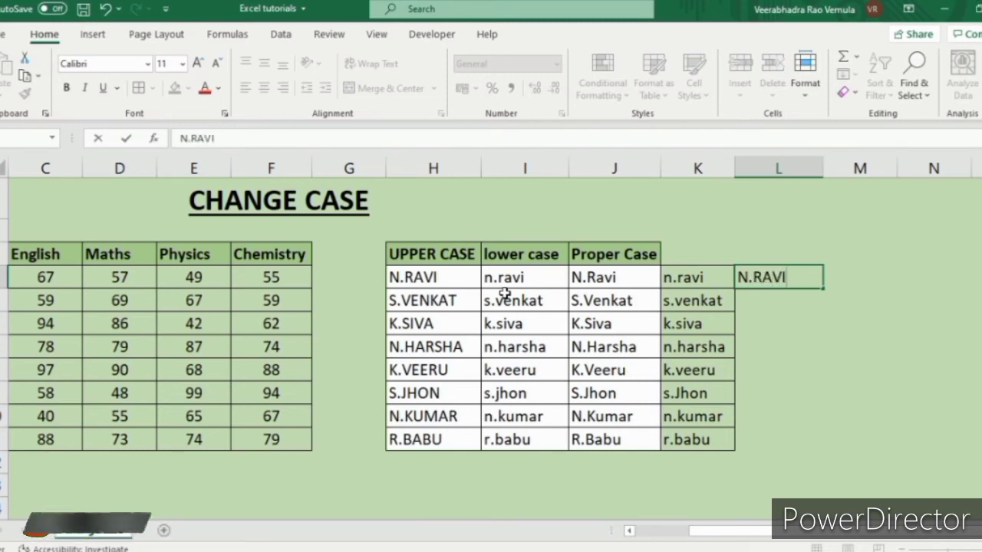
{"action": "key", "text": "Return"}
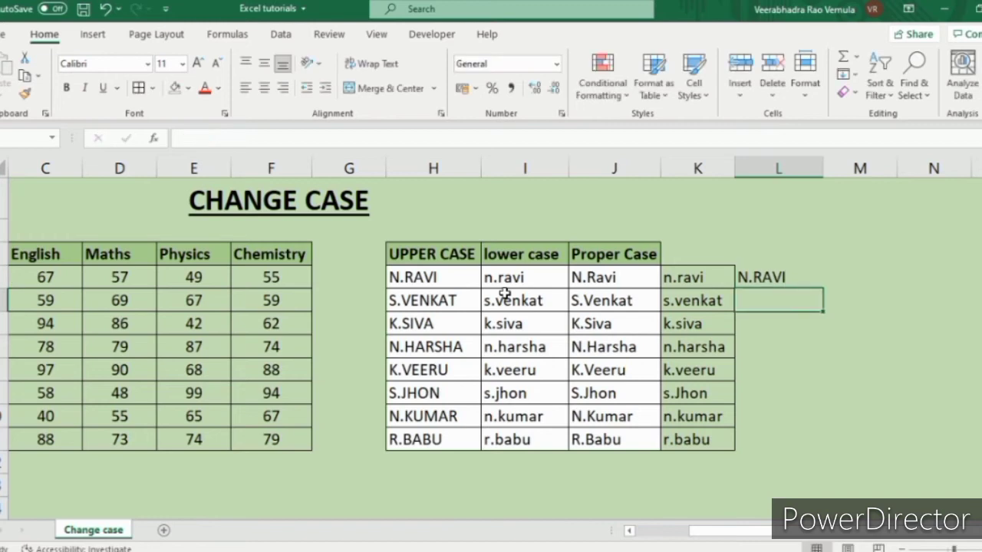
Flash Fill L4:L11 with the upper-case student names, using L4 as the example
{"action": "key", "text": "Up"}
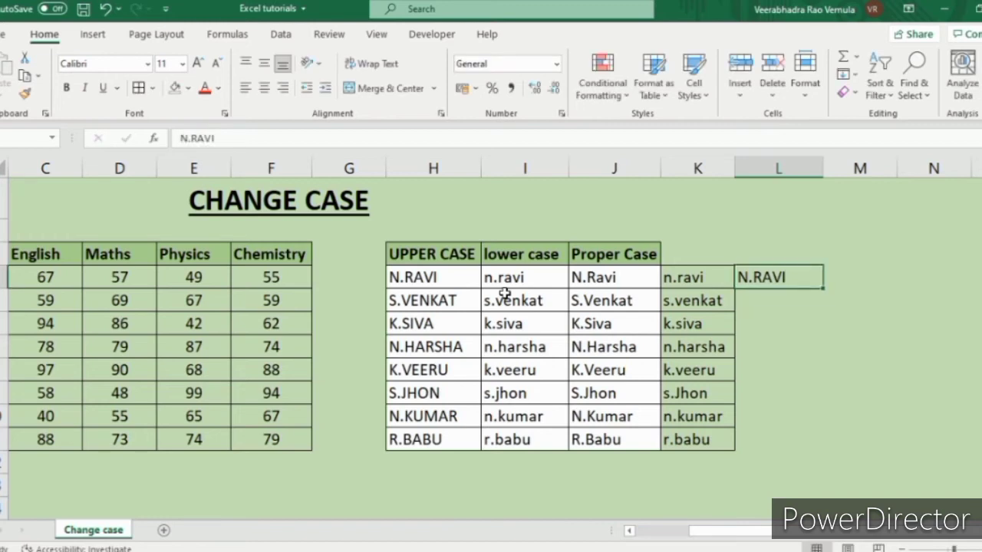
{"action": "key", "text": "shift+Down"}
{"action": "key", "text": "shift+Down"}
{"action": "key", "text": "shift+Down"}
{"action": "key", "text": "shift+Down"}
{"action": "key", "text": "shift+Down"}
{"action": "key", "text": "shift+Down"}
{"action": "key", "text": "shift+Down"}
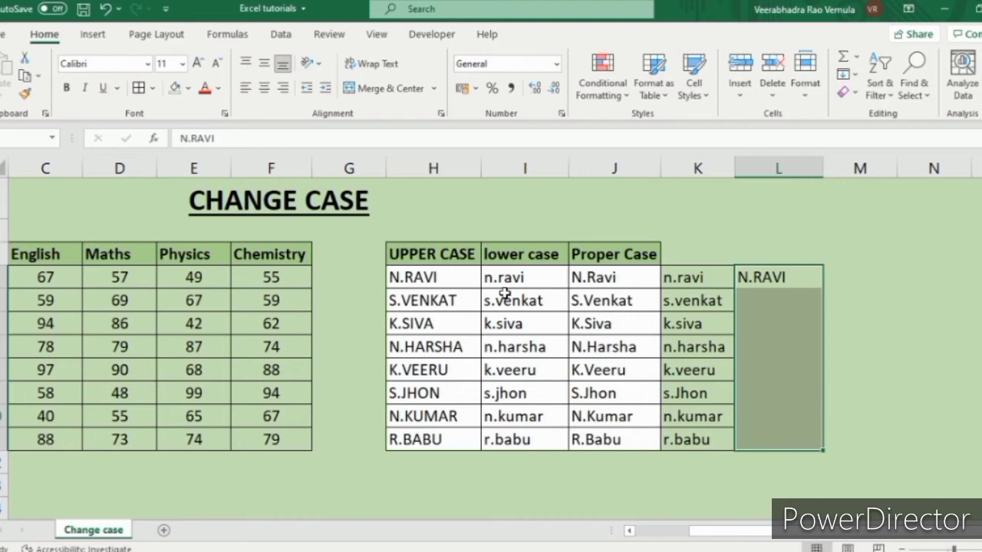
{"action": "key", "text": "ctrl+e"}
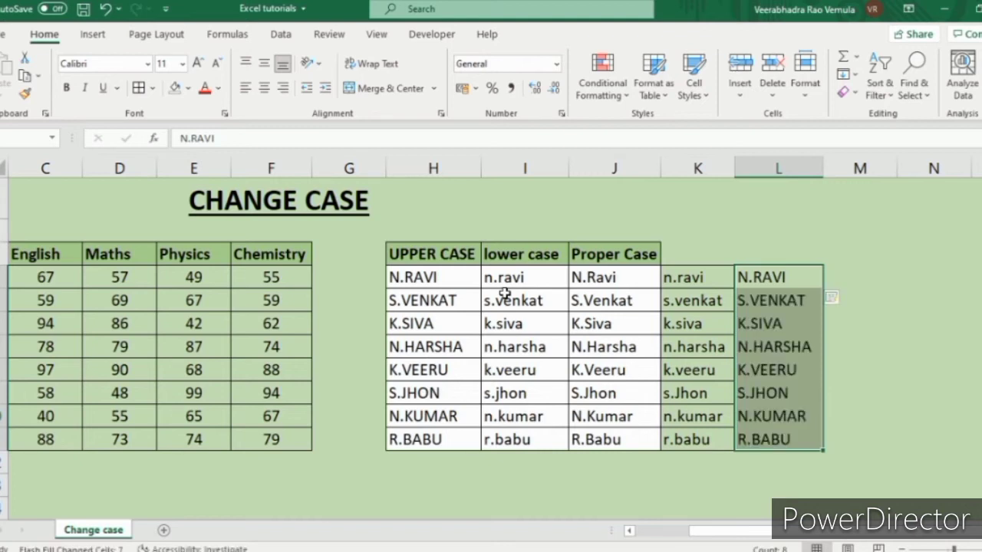
{"action": "key", "text": "Down"}
{"action": "key", "text": "Down"}
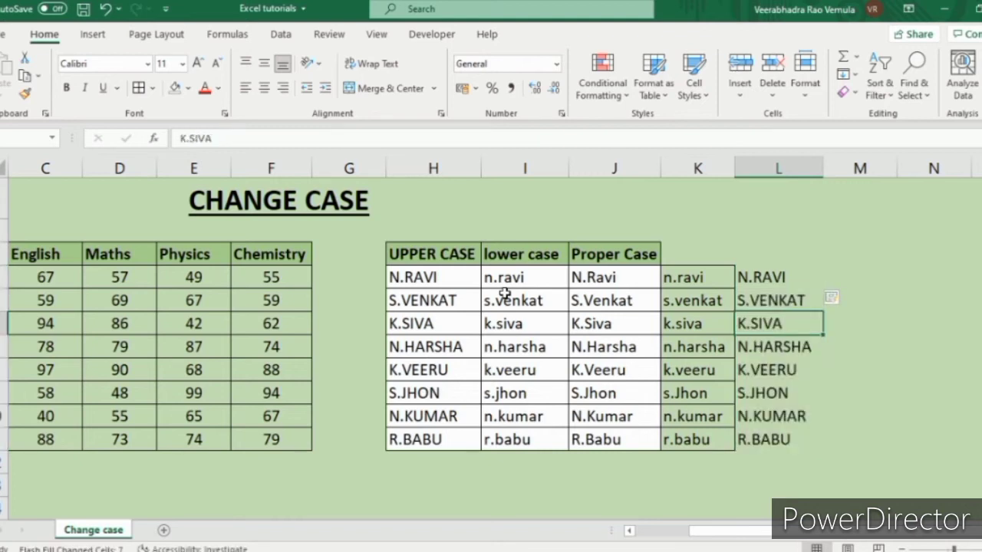
{"action": "key", "text": "Up"}
{"action": "key", "text": "Up"}
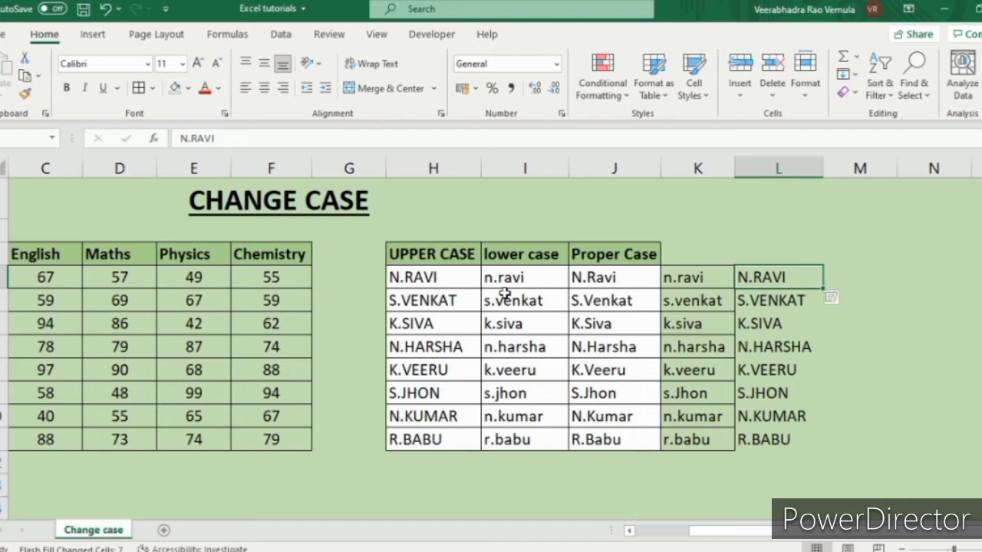
{"action": "left_click", "coordinate": [844, 74]}
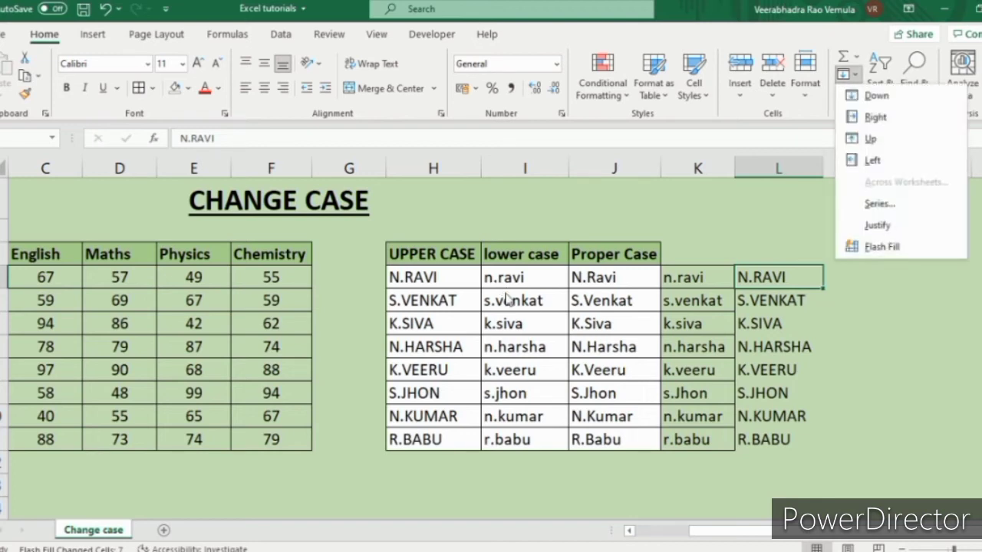
{"action": "key", "text": "Escape"}
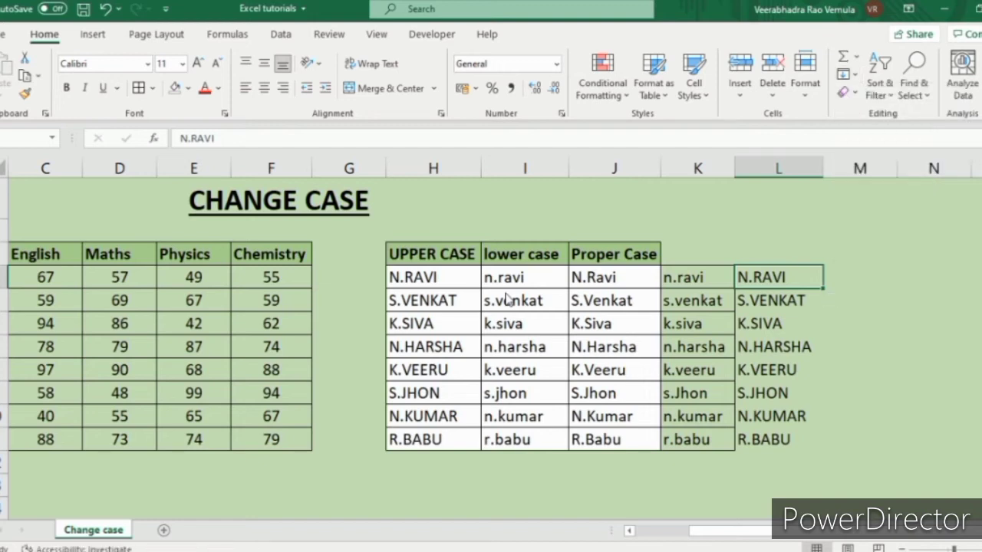
{"action": "key", "text": "Down"}
{"action": "key", "text": "Down"}
{"action": "key", "text": "Down"}
{"action": "key", "text": "Up"}
{"action": "key", "text": "Up"}
{"action": "key", "text": "Up"}
Replace the entry in L4 with the first student's name in proper case
{"action": "type", "text": "N"}
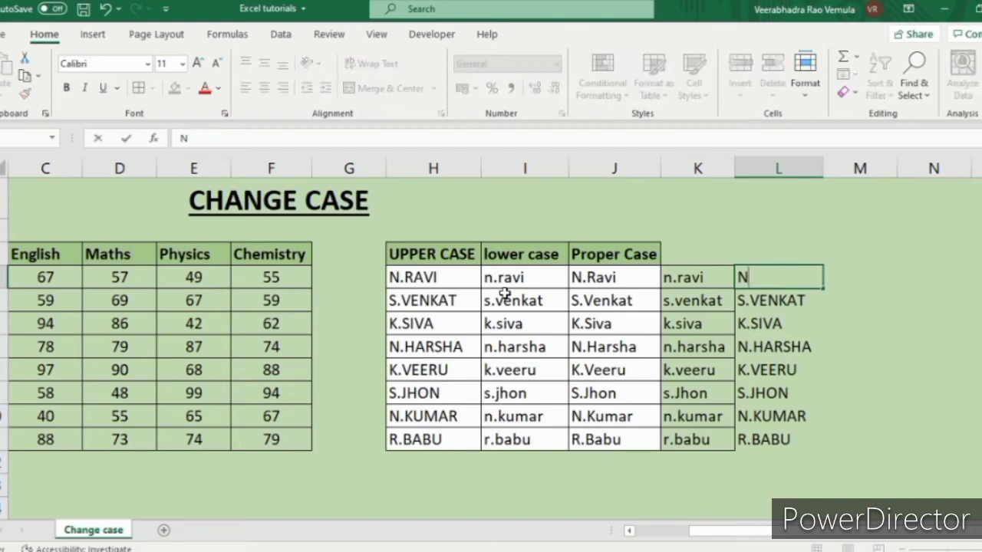
{"action": "type", "text": ".Ravi"}
{"action": "key", "text": "Return"}
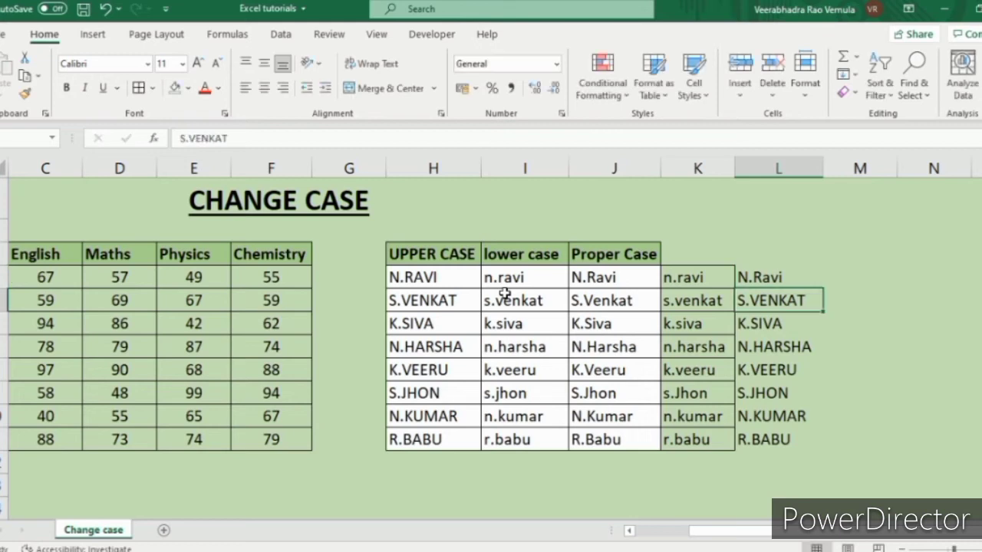
Try to Flash Fill L4:L11 in proper case over the existing upper-case names
{"action": "key", "text": "Up"}
{"action": "key", "text": "shift+Down"}
{"action": "key", "text": "shift+Down"}
{"action": "key", "text": "shift+Down"}
{"action": "key", "text": "shift+Down"}
{"action": "key", "text": "shift+Down"}
{"action": "key", "text": "shift+Down"}
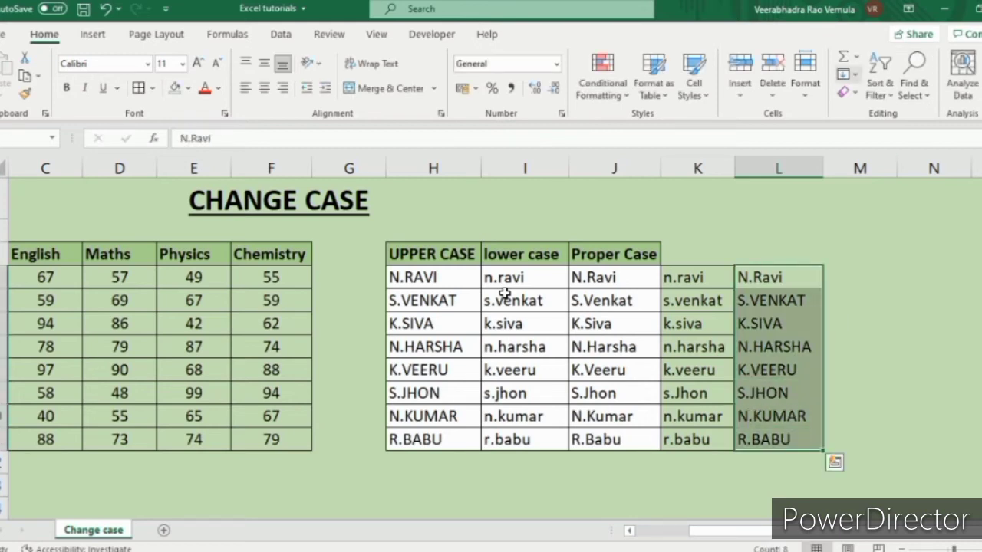
{"action": "left_click", "coordinate": [848, 75]}
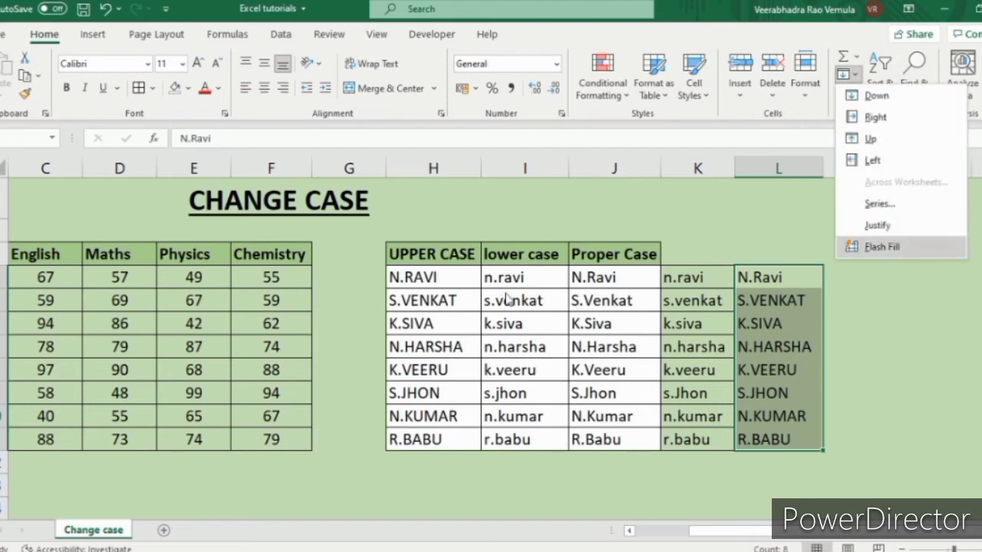
{"action": "key", "text": "Return"}
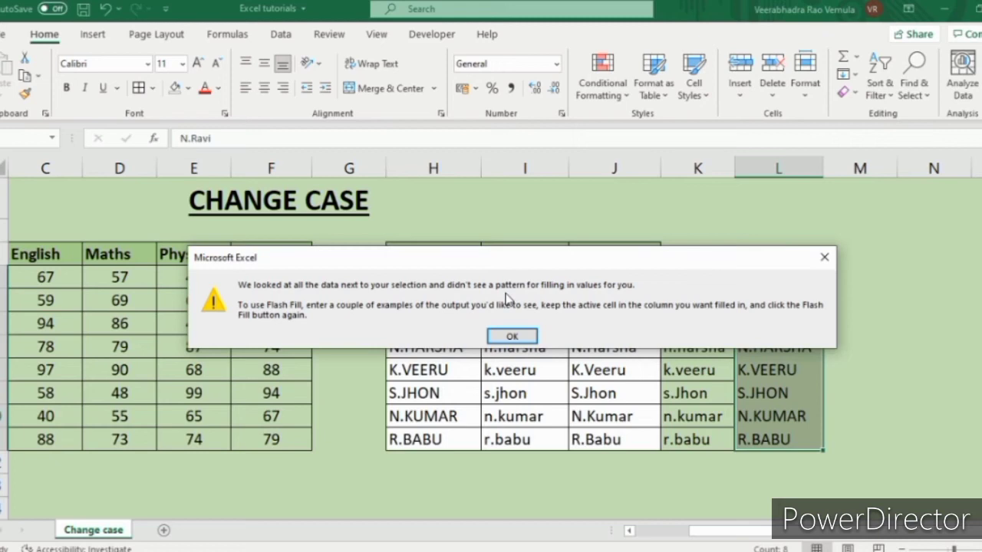
{"action": "key", "text": "Return"}
{"action": "key", "text": "Down"}
{"action": "key", "text": "Down"}
{"action": "key", "text": "Up"}
{"action": "key", "text": "Up"}
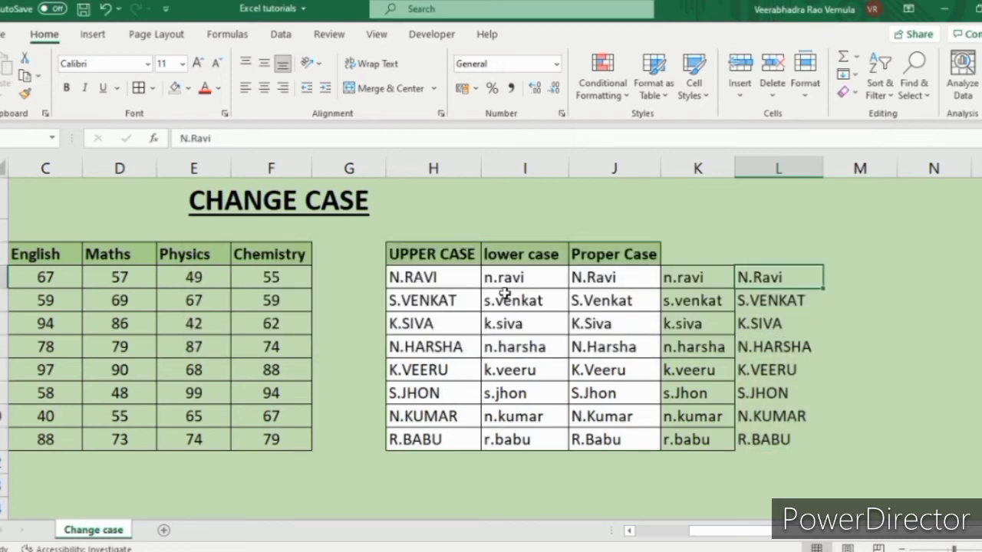
{"action": "key", "text": "ctrl+shift+Down"}
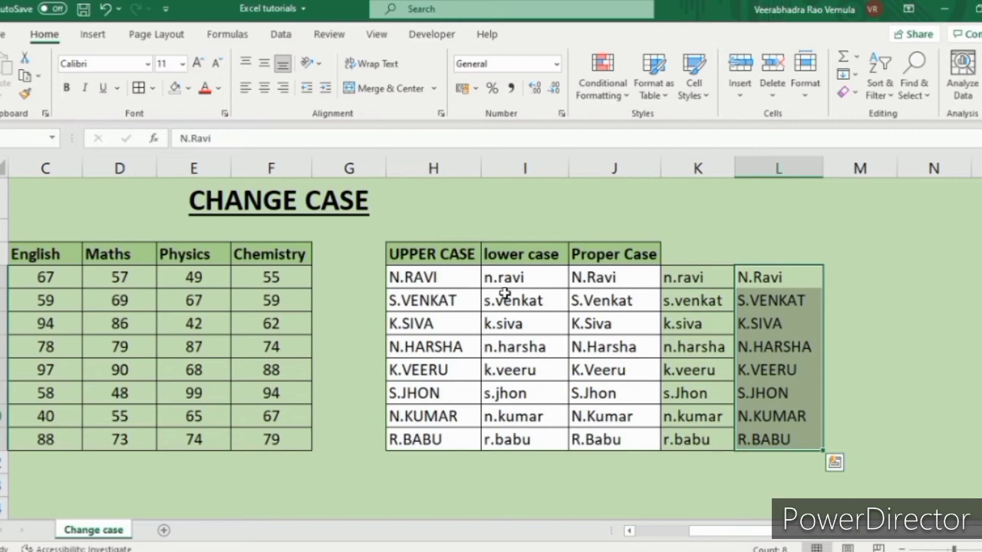
{"action": "key", "text": "ctrl+e"}
{"action": "key", "text": "Return"}
Clear the upper-case names from L5:L11, keeping the proper-case example in L4
{"action": "key", "text": "Down"}
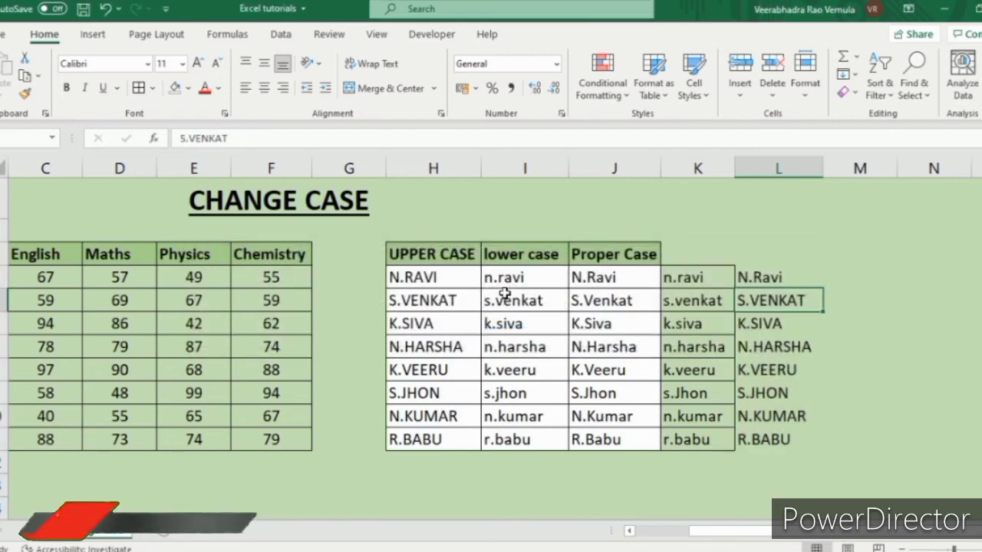
{"action": "key", "text": "ctrl+shift+Down"}
{"action": "key", "text": "Delete"}
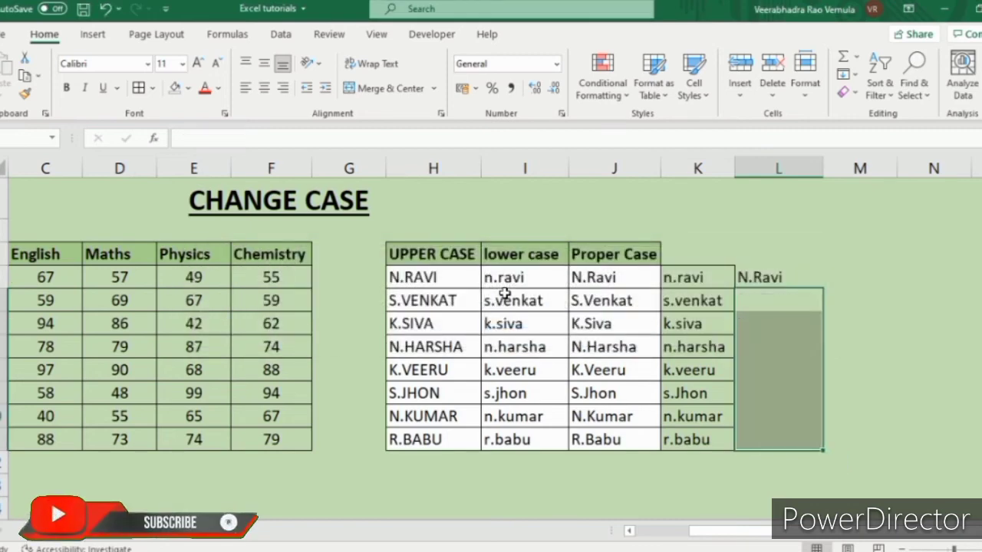
Flash Fill L4:L11 with the proper-case student names, using L4 as the example
{"action": "key", "text": "Up"}
{"action": "key", "text": "shift+Down"}
{"action": "key", "text": "shift+Down"}
{"action": "key", "text": "shift+Down"}
{"action": "key", "text": "shift+Down"}
{"action": "key", "text": "shift+Down"}
{"action": "key", "text": "shift+Down"}
{"action": "key", "text": "shift+Down"}
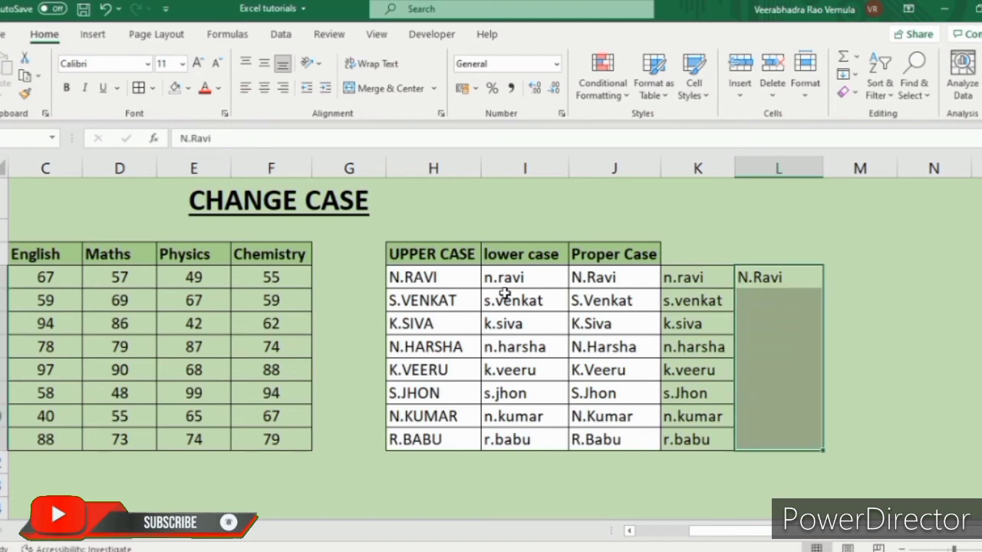
{"action": "key", "text": "ctrl+e"}
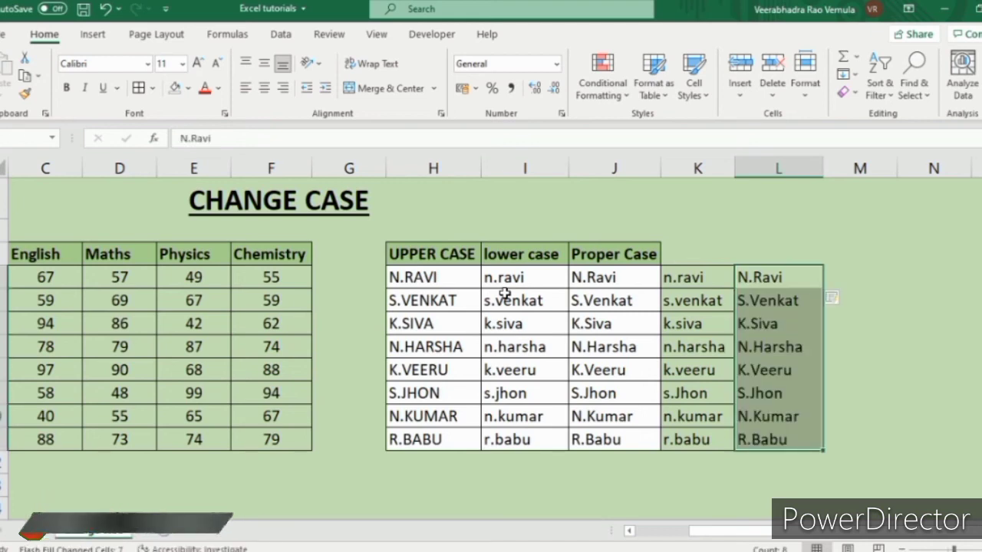
{"action": "key", "text": "Down"}
{"action": "key", "text": "Down"}
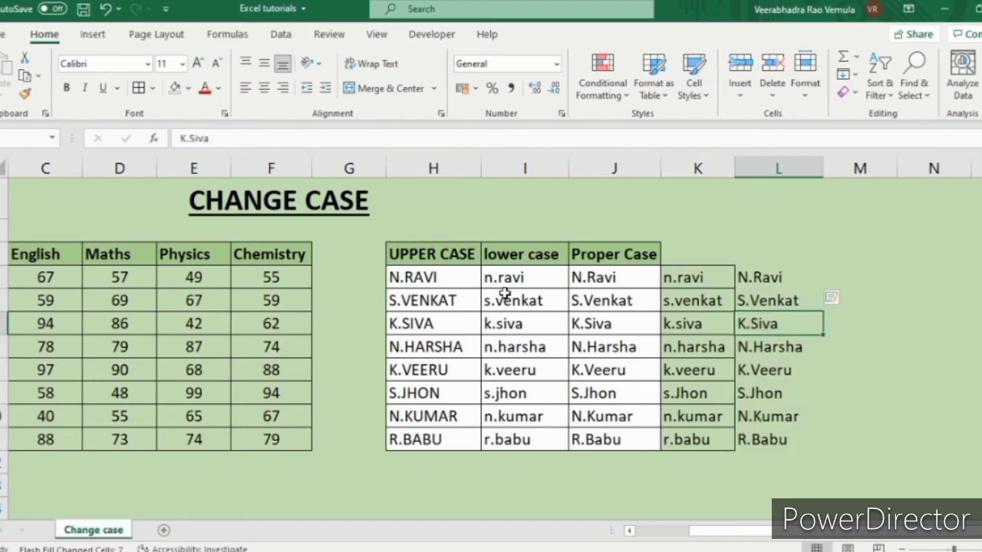
{"action": "key", "text": "Up"}
{"action": "key", "text": "Up"}
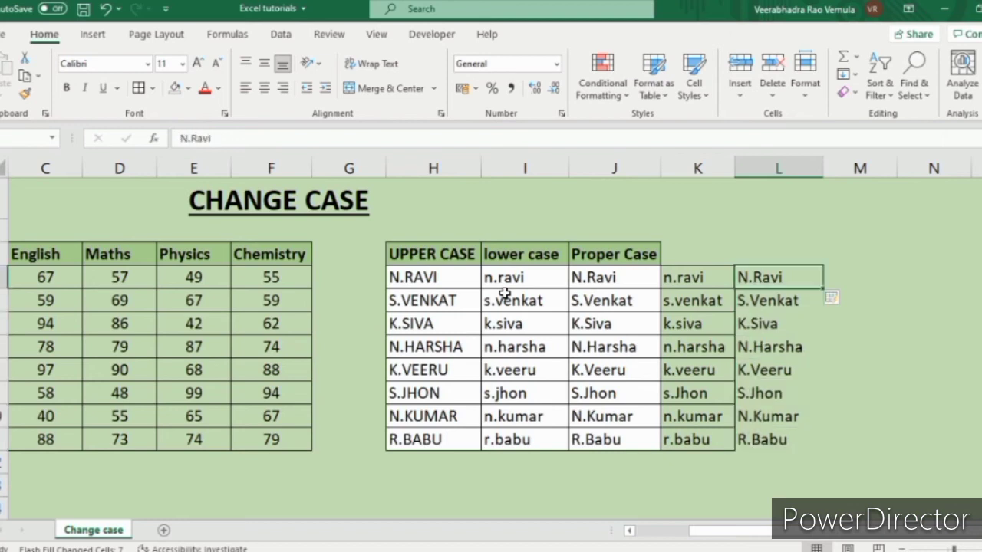
Clear all the names from L4:L11 and return to cell L4
{"action": "key", "text": "Down"}
{"action": "key", "text": "Up"}
{"action": "key", "text": "ctrl+shift+Down"}
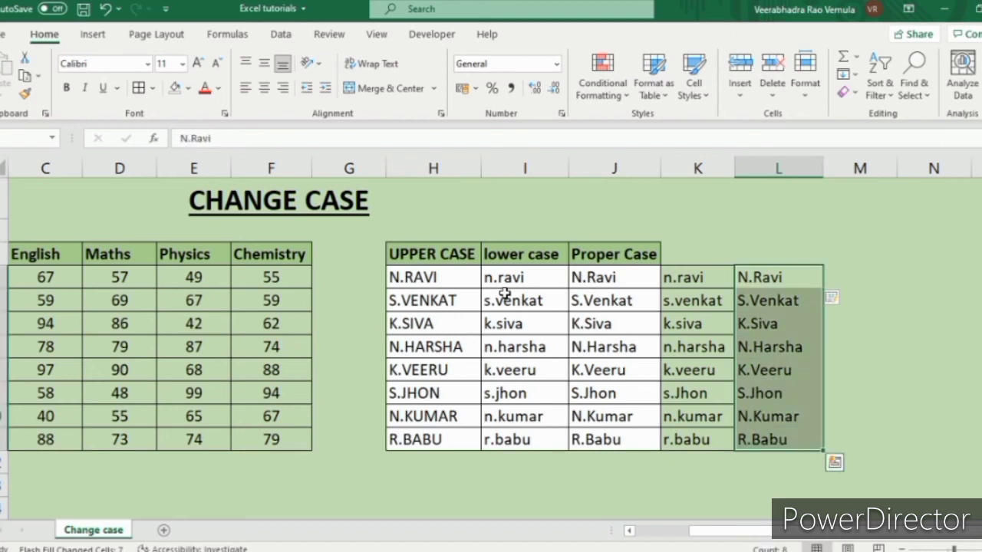
{"action": "key", "text": "Delete"}
{"action": "key", "text": "Up"}
{"action": "key", "text": "Down"}
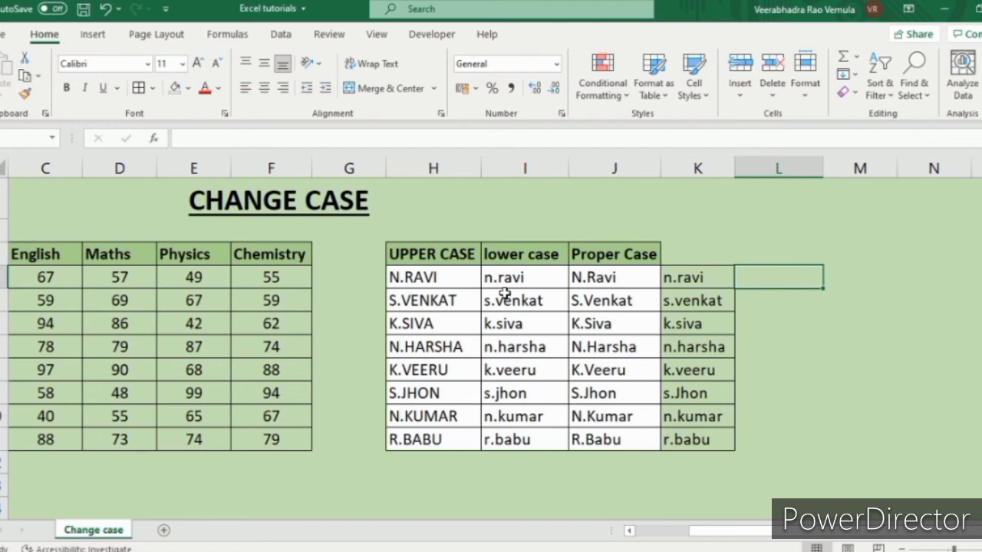
Enter the first student's name in proper case in the empty cell L4
{"action": "type", "text": "N."}
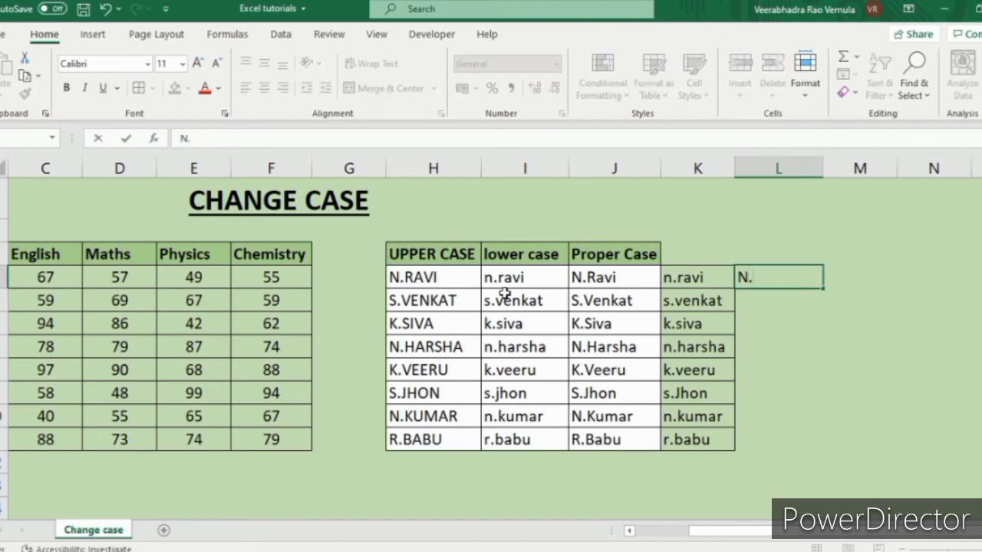
{"action": "type", "text": "Ravi"}
{"action": "key", "text": "Return"}
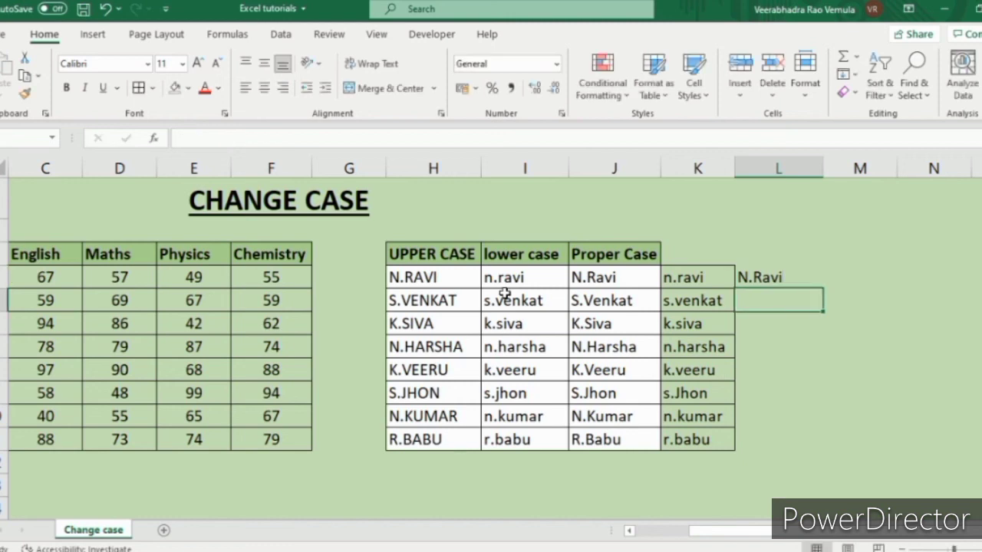
Select L4:L11 and apply the Flash Fill option to complete the proper-case names from the example in L4
{"action": "key", "text": "Up"}
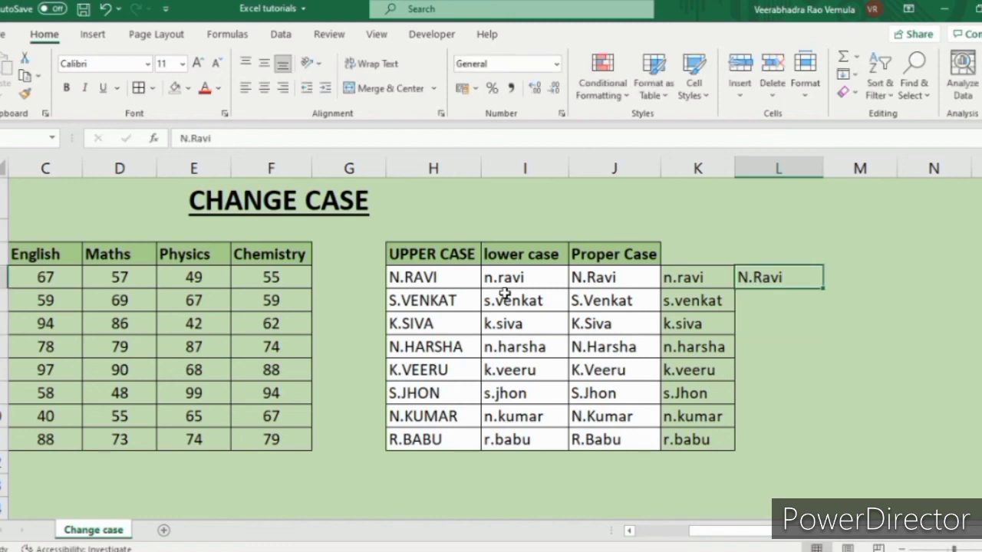
{"action": "key", "text": "shift+Down"}
{"action": "key", "text": "shift+Down"}
{"action": "key", "text": "shift+Down"}
{"action": "key", "text": "shift+Down"}
{"action": "key", "text": "shift+Down"}
{"action": "key", "text": "shift+Down"}
{"action": "key", "text": "shift+Down"}
{"action": "key", "text": "alt+h"}
{"action": "key", "text": "f"}
{"action": "key", "text": "i"}
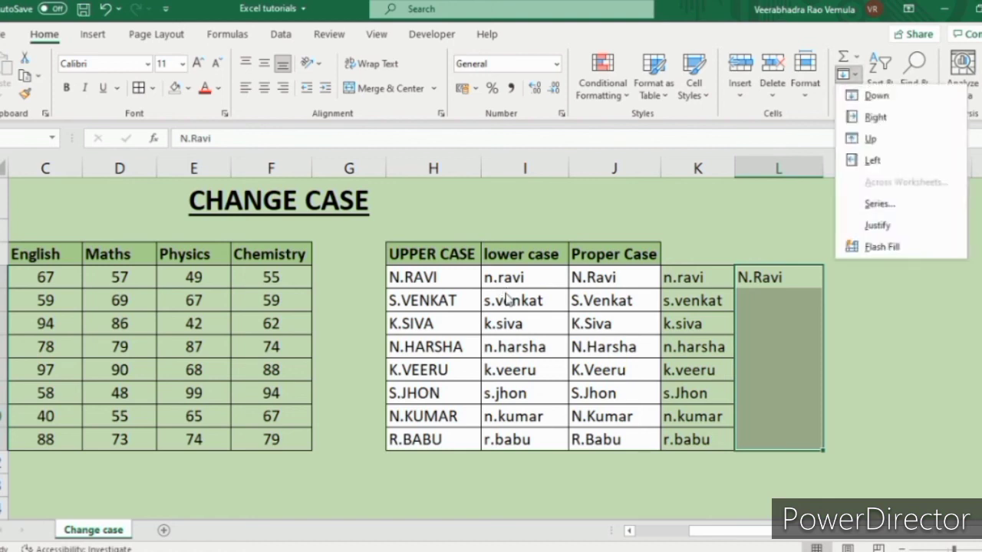
{"action": "key", "text": "Up"}
{"action": "key", "text": "Up"}
{"action": "key", "text": "Down"}
{"action": "key", "text": "Return"}
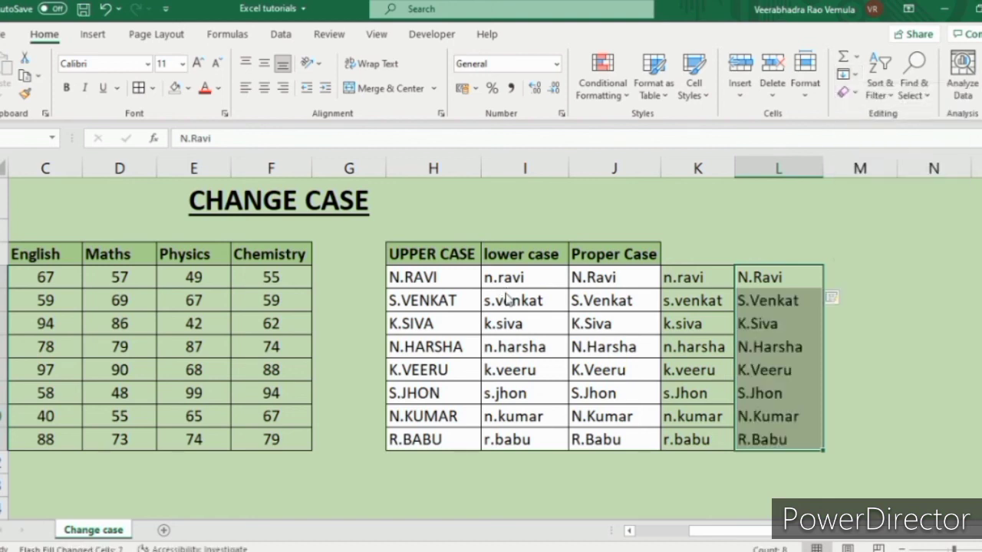
Return to cell L4 and save the workbook
{"action": "key", "text": "Up"}
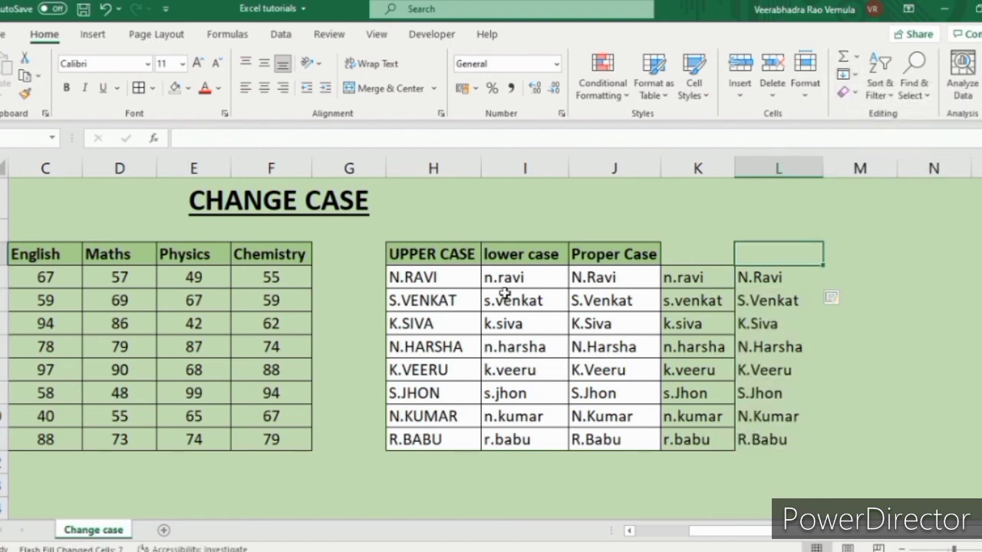
{"action": "key", "text": "Down"}
{"action": "key", "text": "ctrl+s"}
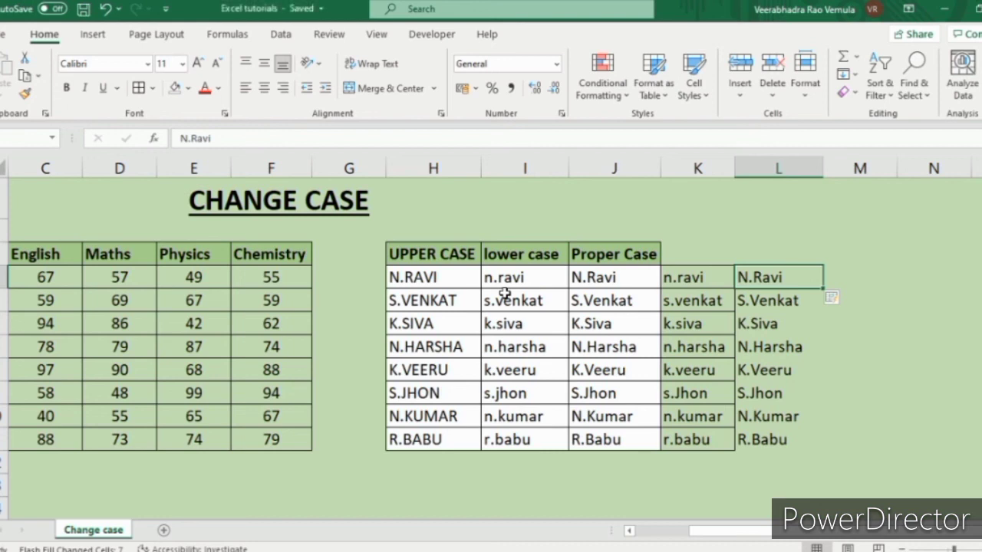